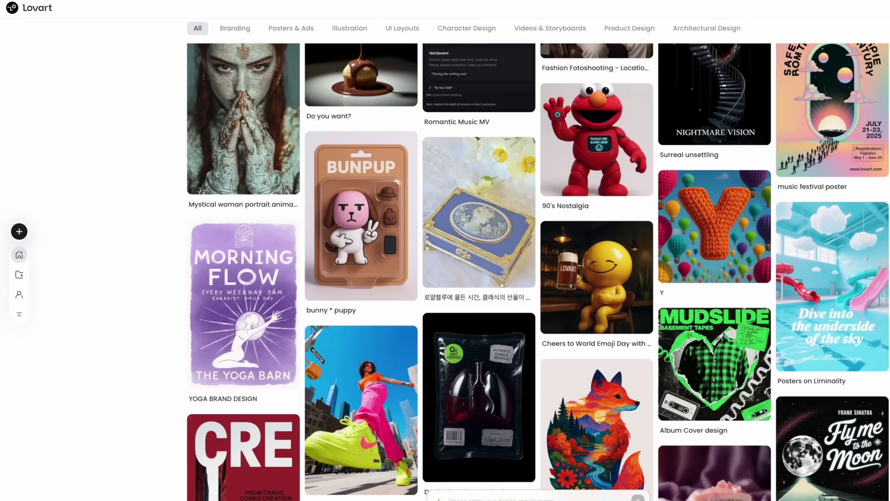
Scroll down the lovart.ai landing page to the Pricing plans: Hobby, Starter, Basic and Pro.
scroll(538, 274, down, 10)
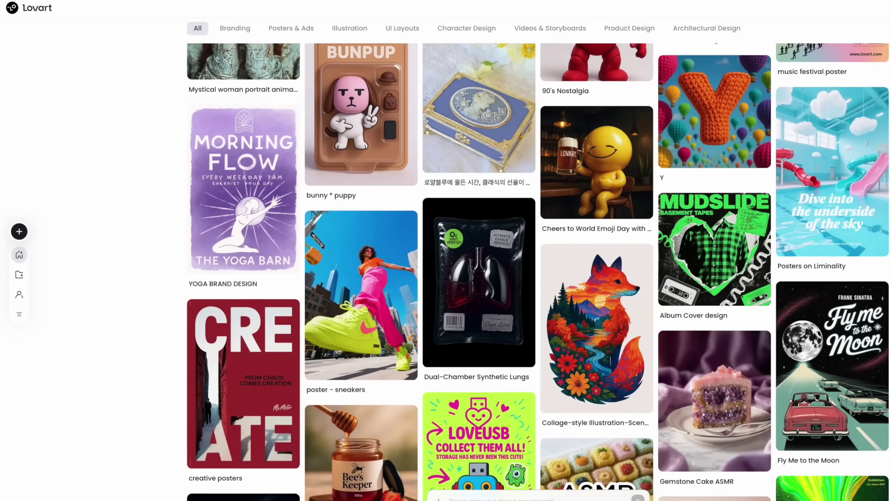
scroll(538, 273, down, 14)
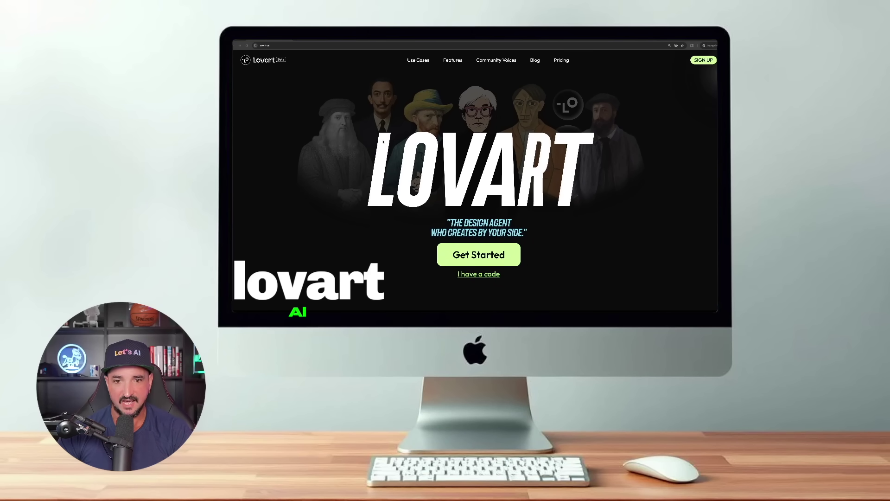
scroll(383, 142, down, 5)
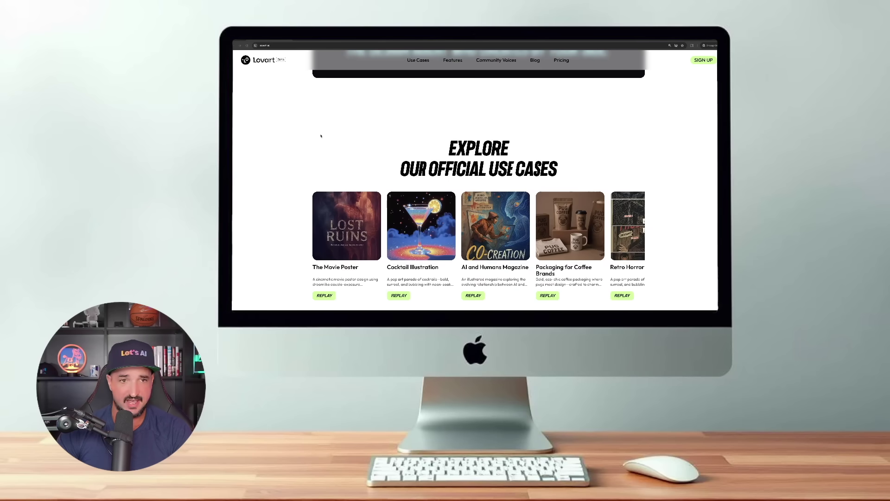
scroll(321, 135, down, 1)
scroll(319, 134, down, 4)
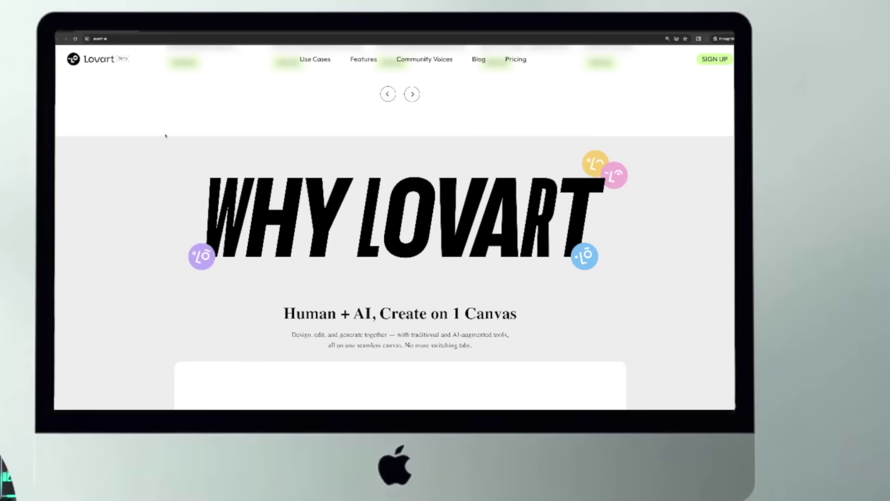
scroll(311, 113, down, 7)
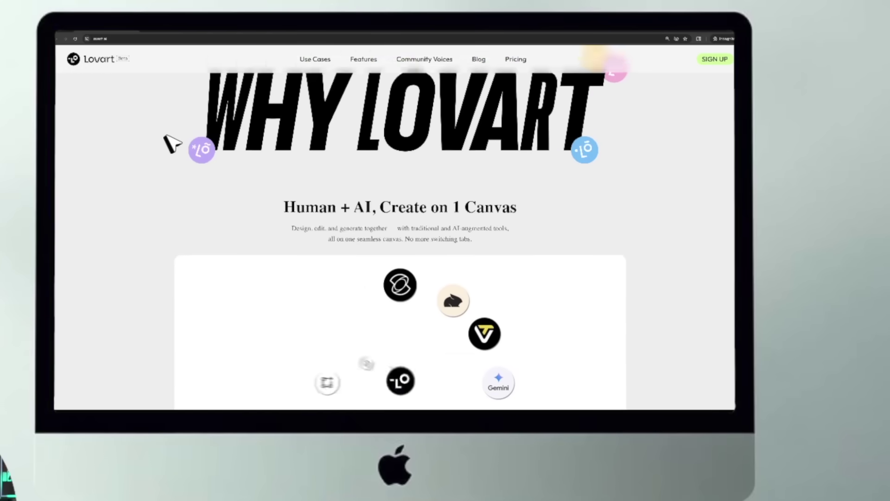
scroll(278, 192, down, 5)
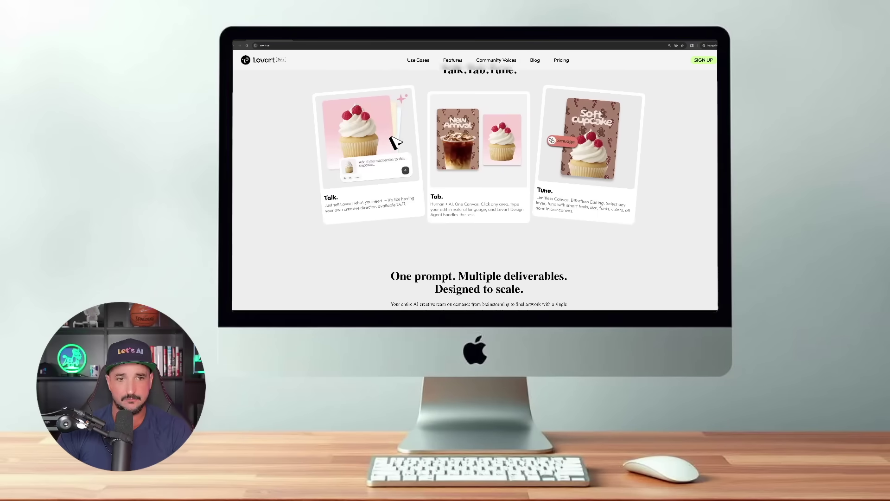
scroll(543, 149, down, 1)
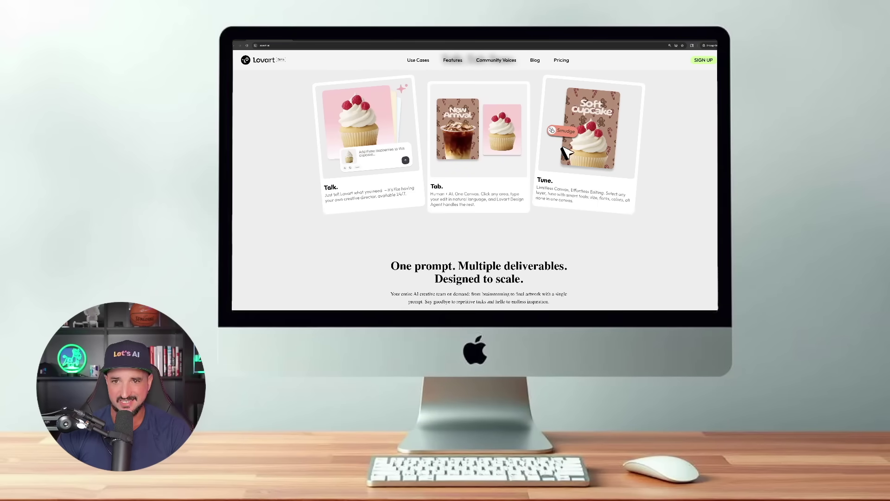
scroll(368, 175, down, 5)
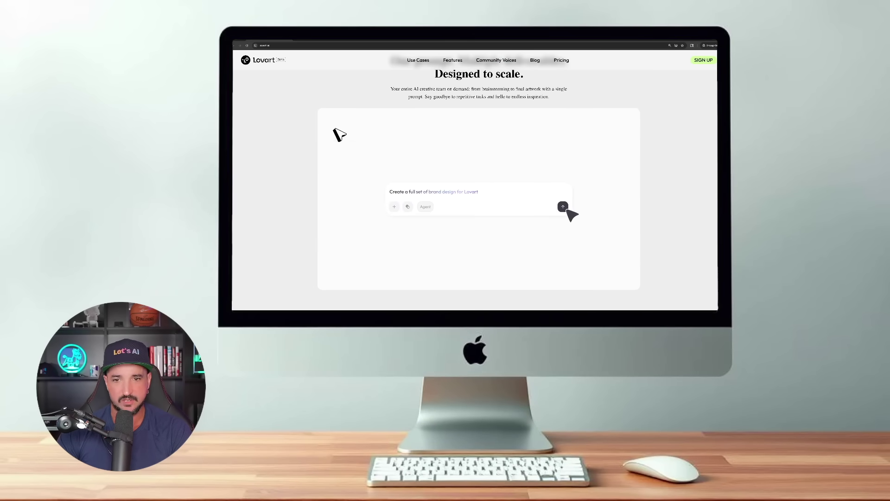
scroll(353, 144, down, 2)
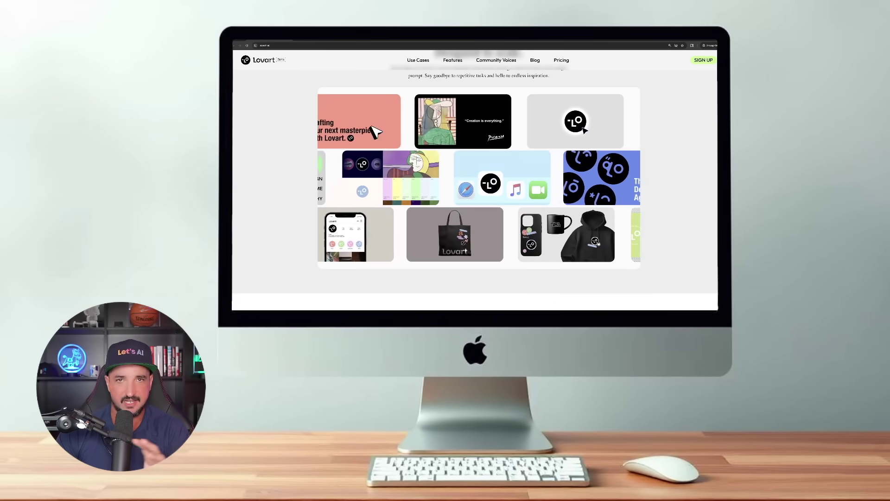
scroll(208, 133, down, 4)
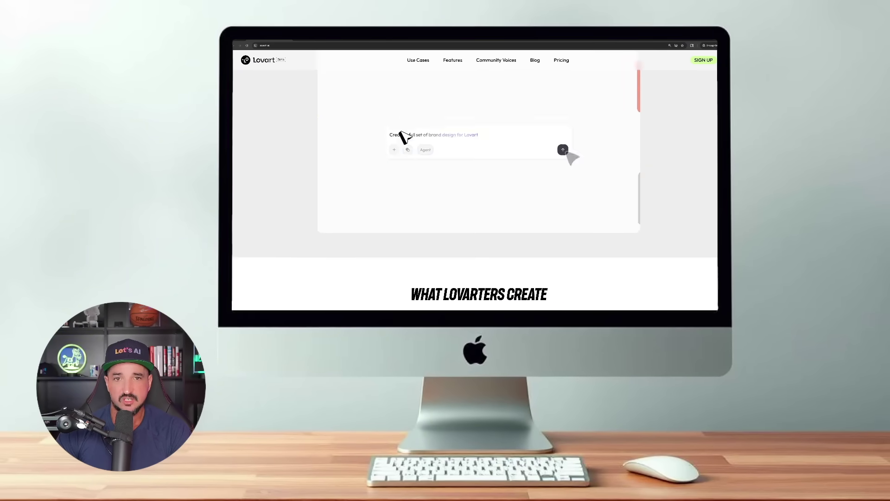
scroll(332, 117, down, 3)
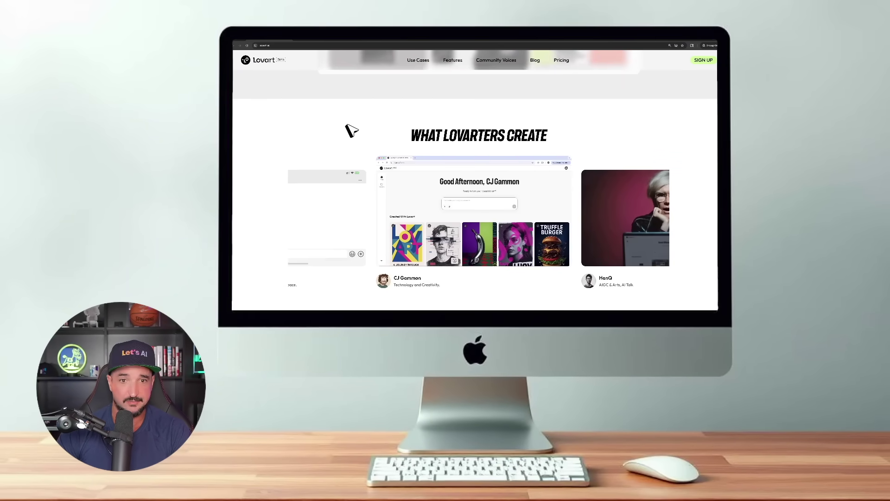
scroll(352, 129, down, 10)
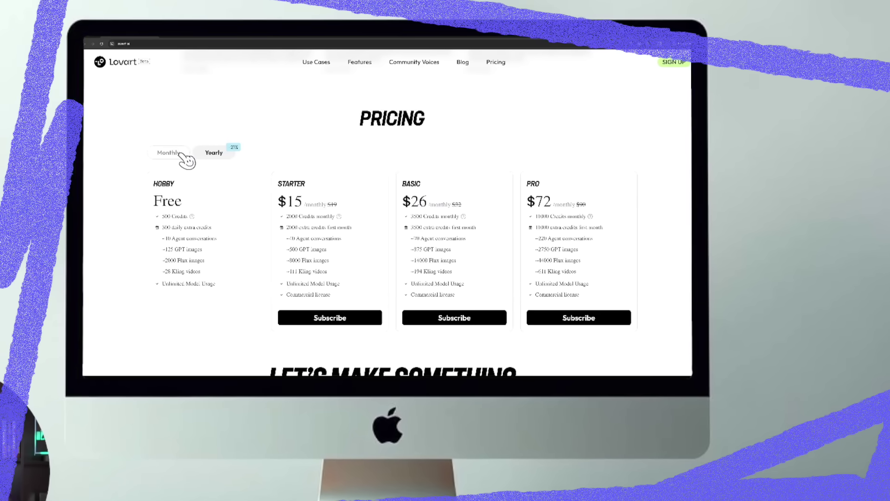
Check the plan prices on Monthly billing, then switch back to Yearly.
click(306, 133)
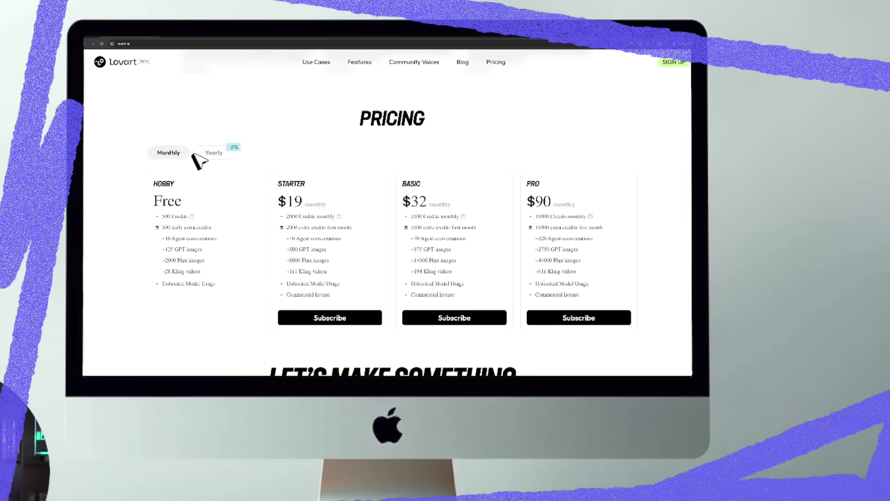
click(217, 155)
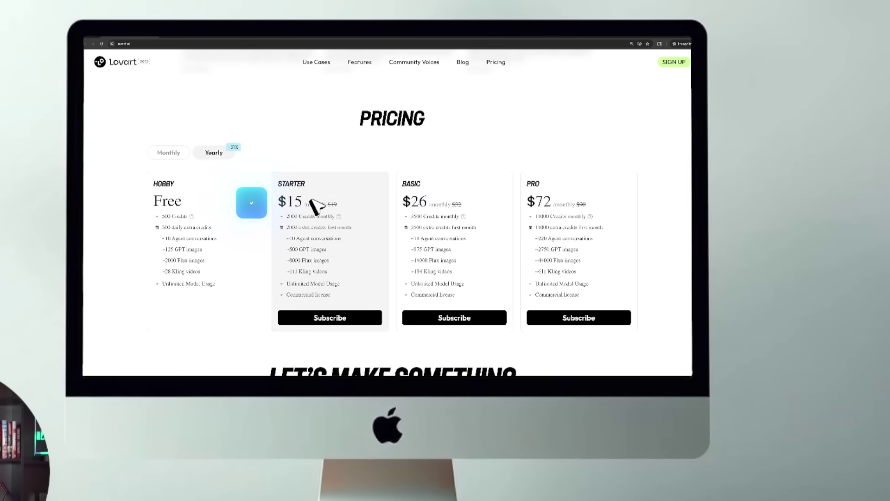
scroll(400, 150, down, 3)
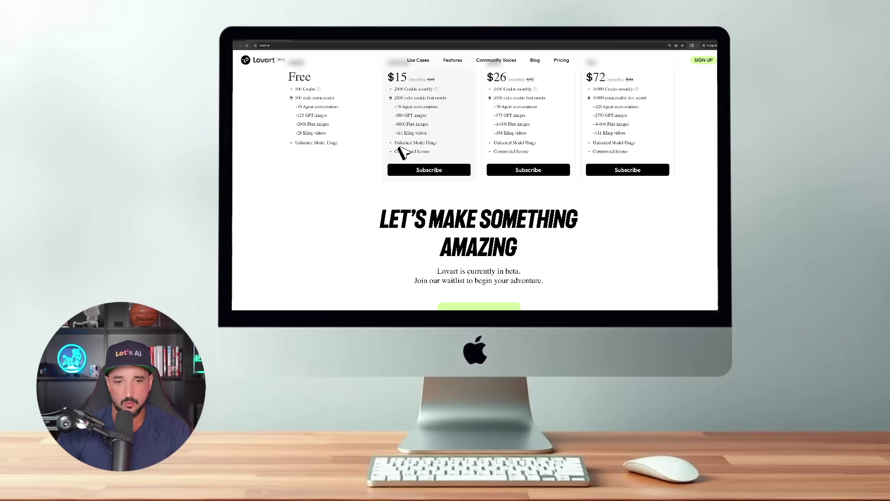
Scroll back up to the LOVART hero with Get Started.
scroll(397, 142, up, 3)
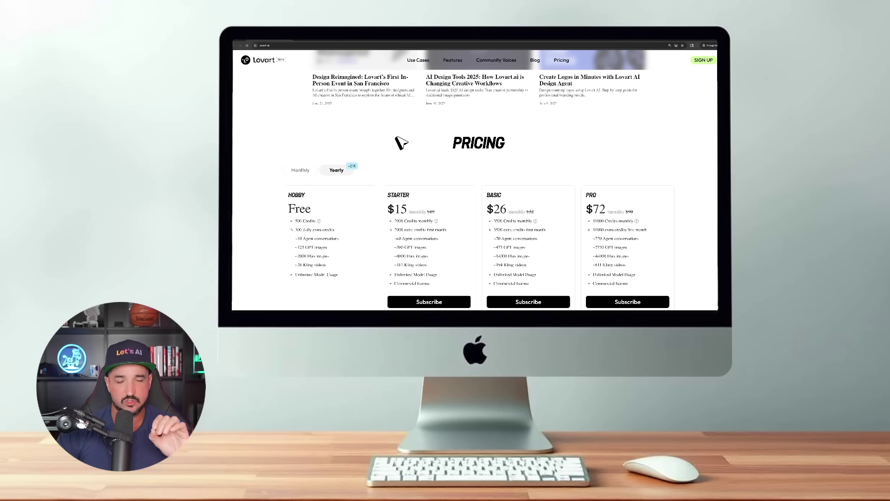
scroll(402, 132, up, 5)
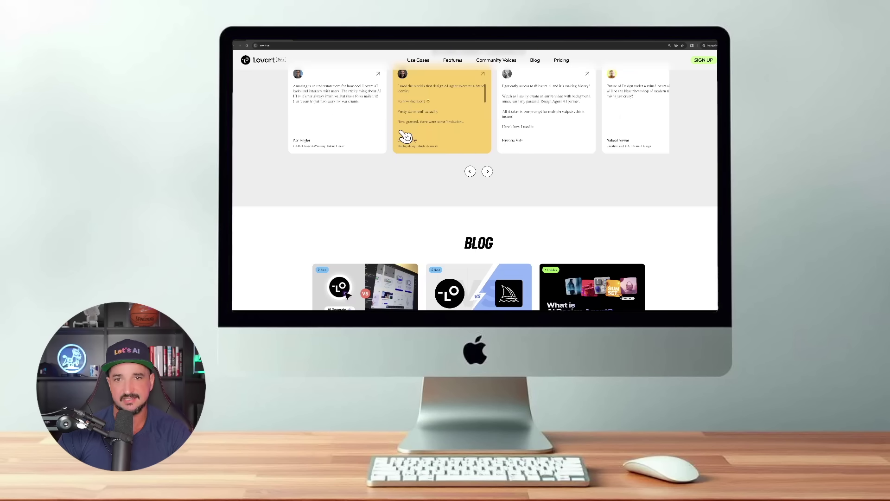
scroll(403, 120, up, 10)
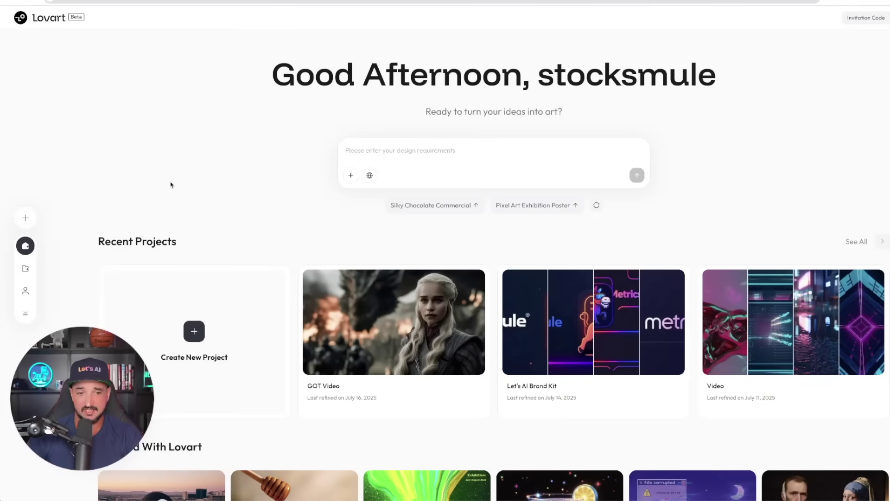
Browse the Created With Lovart gallery and bring up the Let's AI Brand Kit canvas.
scroll(158, 224, down, 9)
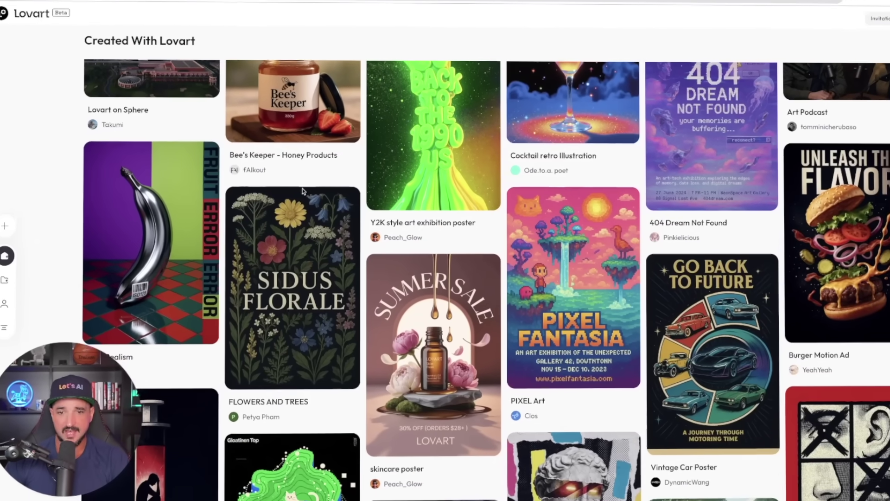
scroll(418, 176, down, 6)
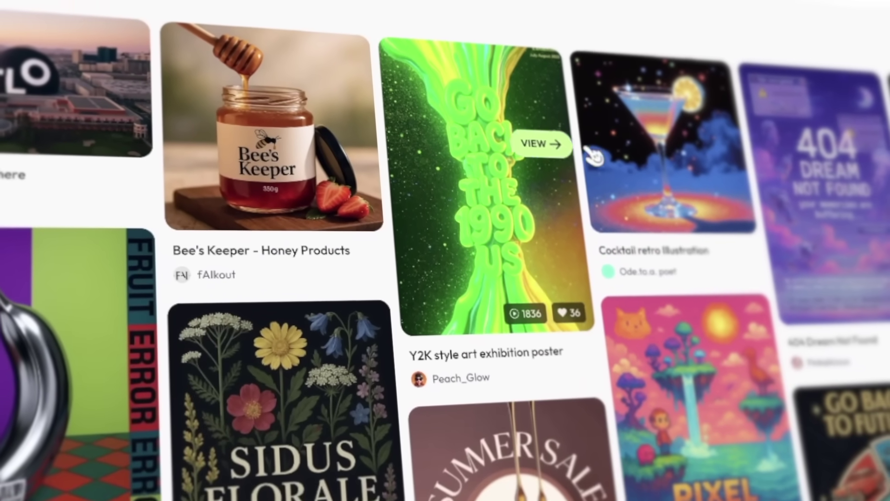
scroll(597, 141, down, 8)
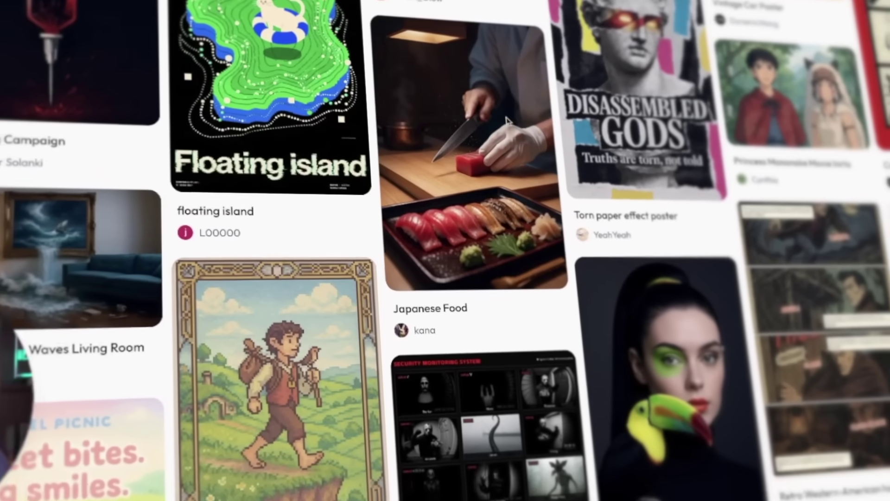
scroll(435, 210, down, 10)
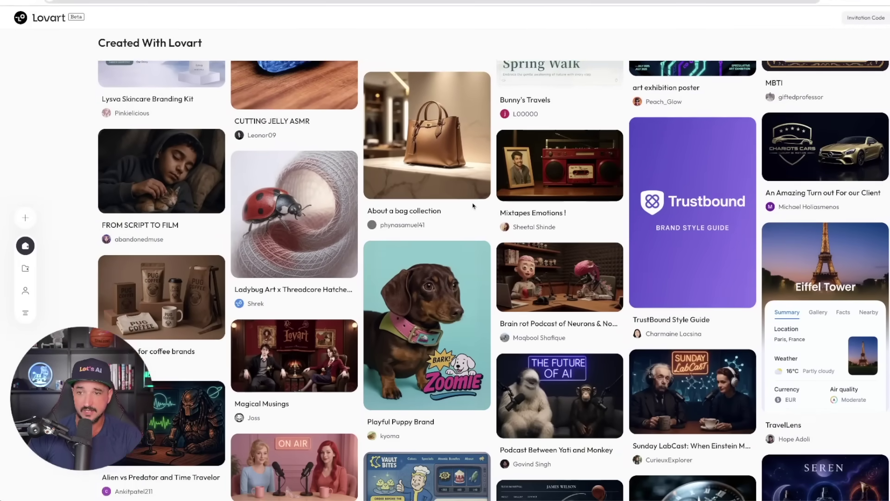
scroll(471, 205, down, 5)
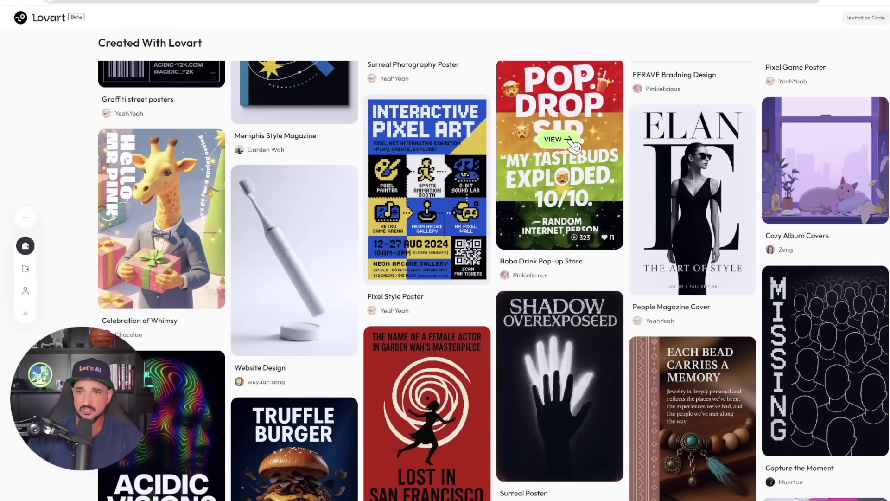
scroll(481, 173, down, 2)
scroll(477, 195, up, 3)
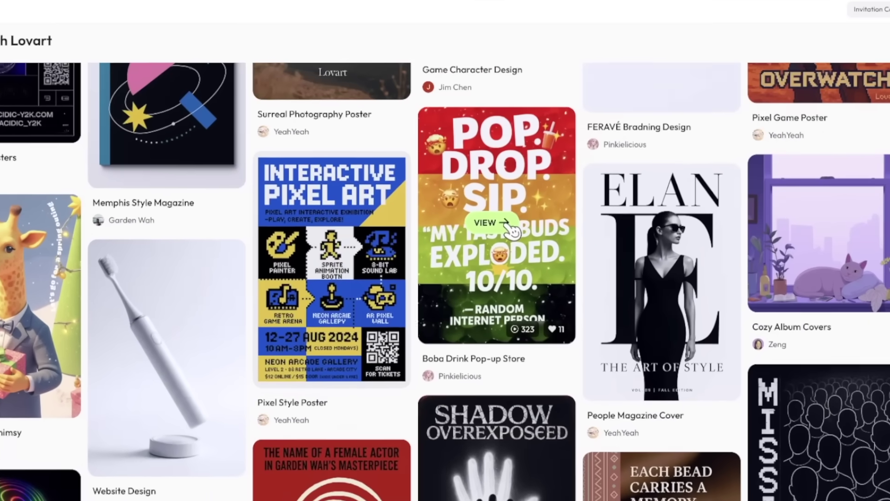
mouse_move(474, 217)
scroll(218, 260, down, 2)
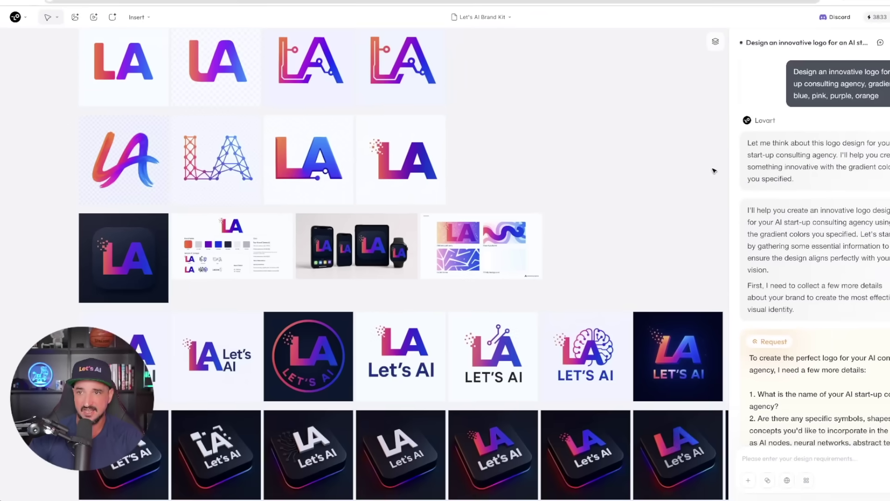
Scroll through the Video project's chat and its vaporwave clip row.
scroll(715, 168, down, 6)
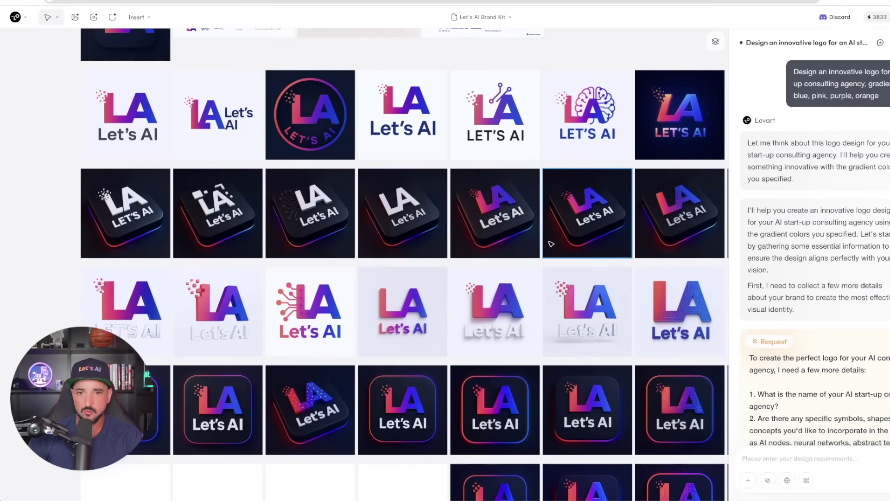
scroll(550, 243, down, 8)
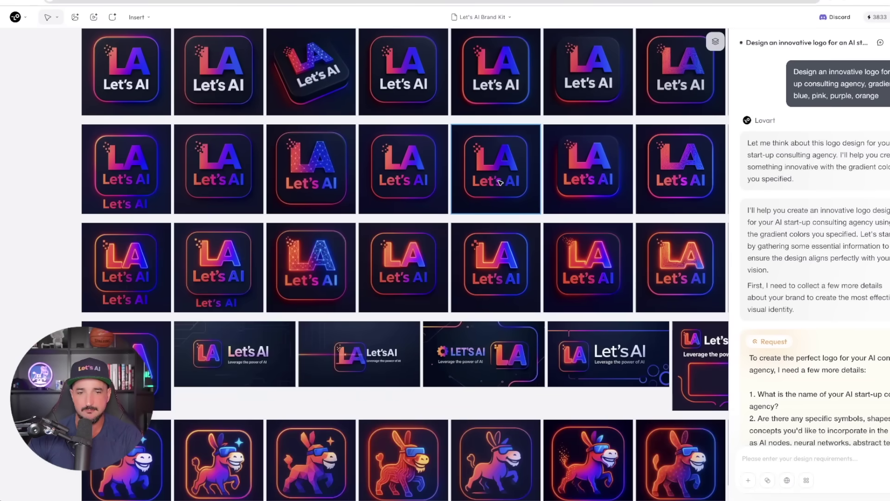
scroll(500, 182, down, 10)
scroll(519, 221, left, 5)
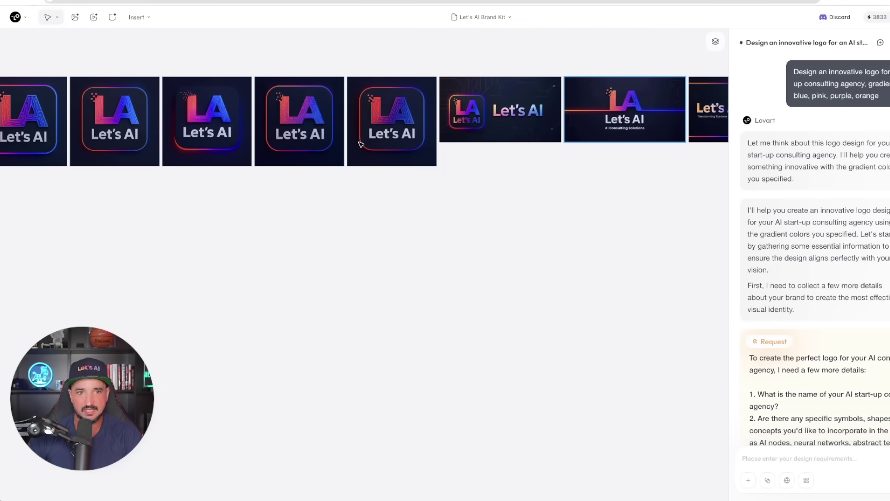
scroll(524, 126, up, 3)
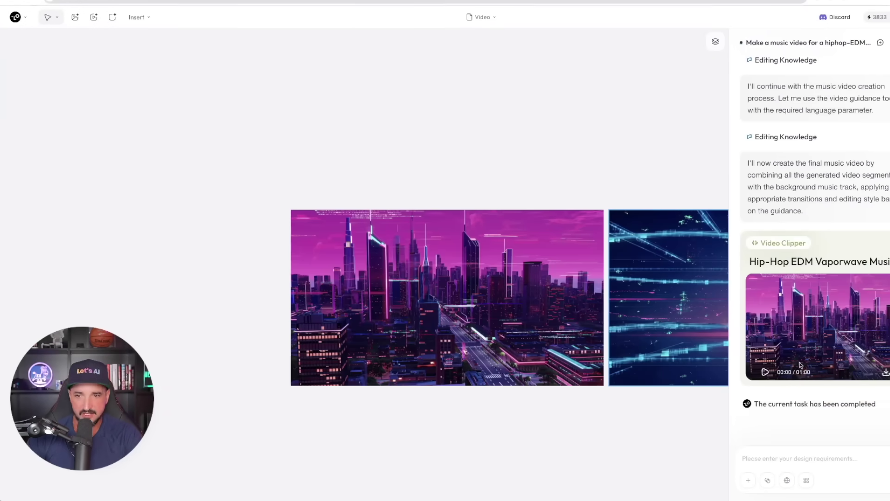
scroll(646, 316, right, 10)
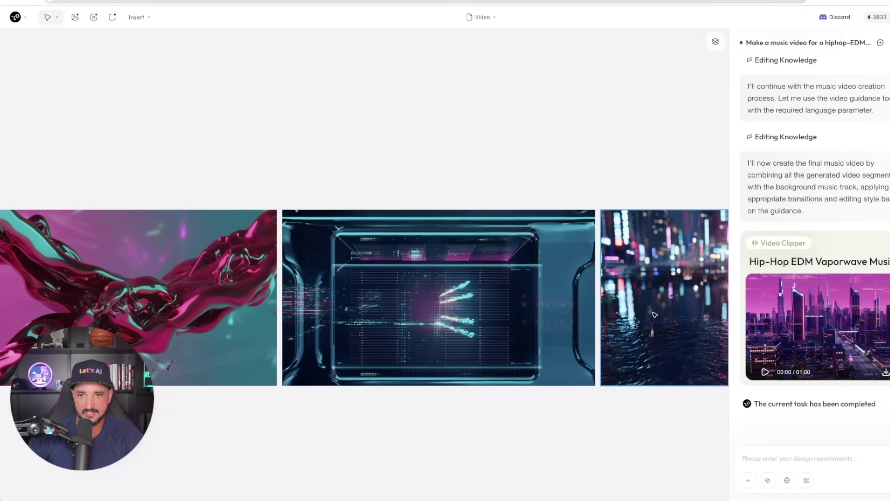
scroll(489, 287, left, 10)
scroll(489, 288, right, 10)
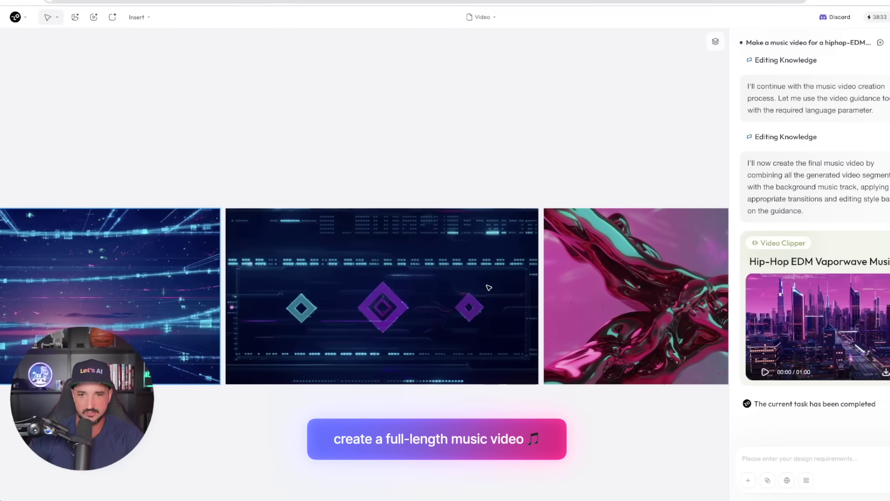
scroll(835, 176, up, 20)
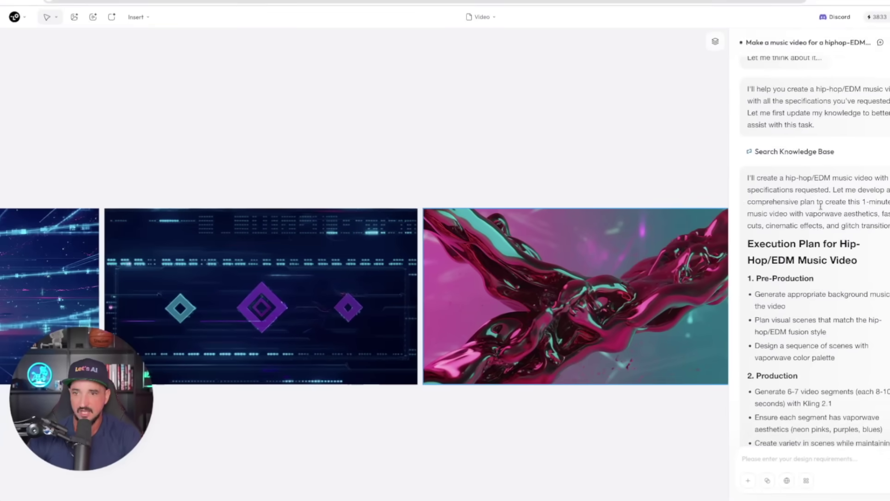
scroll(815, 215, down, 8)
scroll(815, 216, down, 3)
scroll(806, 186, up, 2)
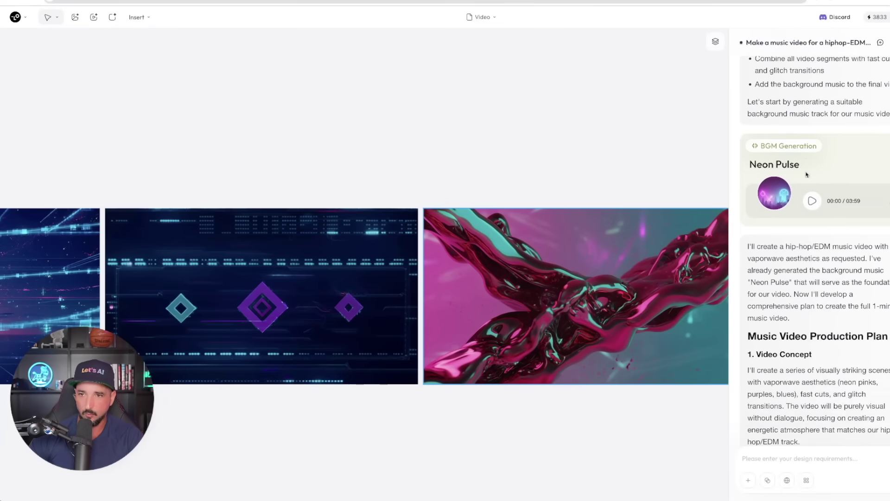
Play, pause and stop the Neon Pulse background track.
click(816, 227)
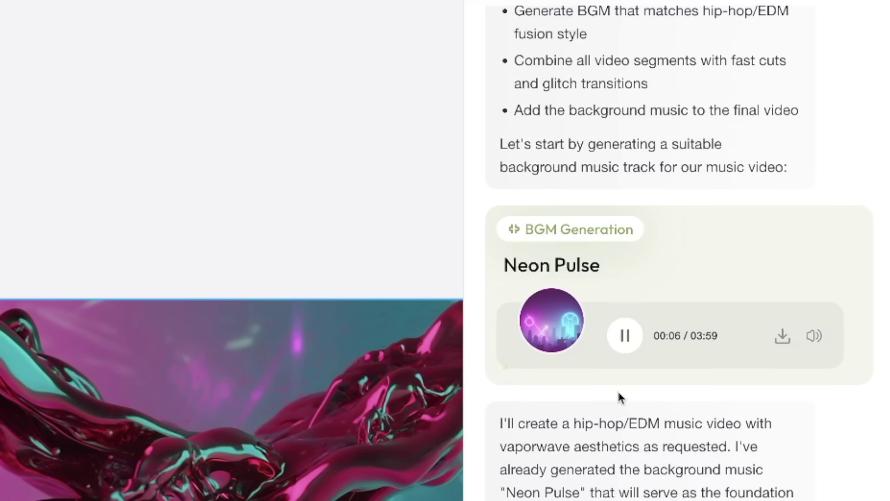
click(625, 336)
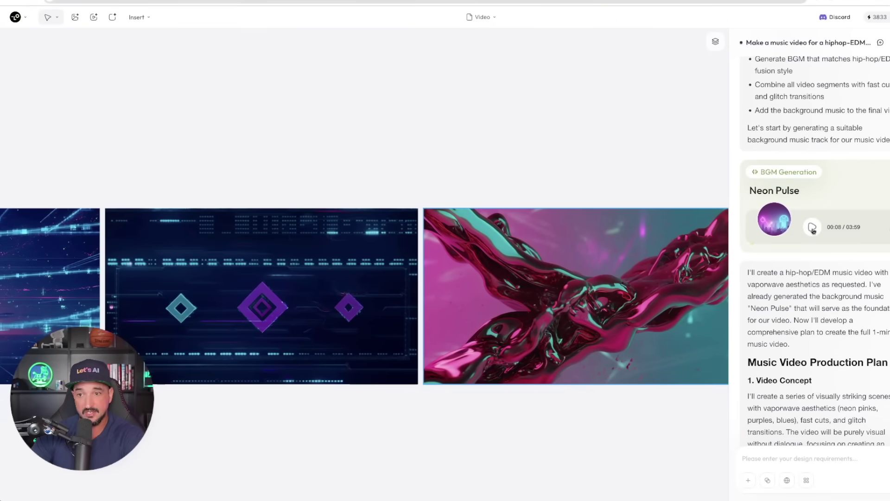
click(812, 227)
Play the Vaporwave City Segment clip.
scroll(803, 254, down, 1)
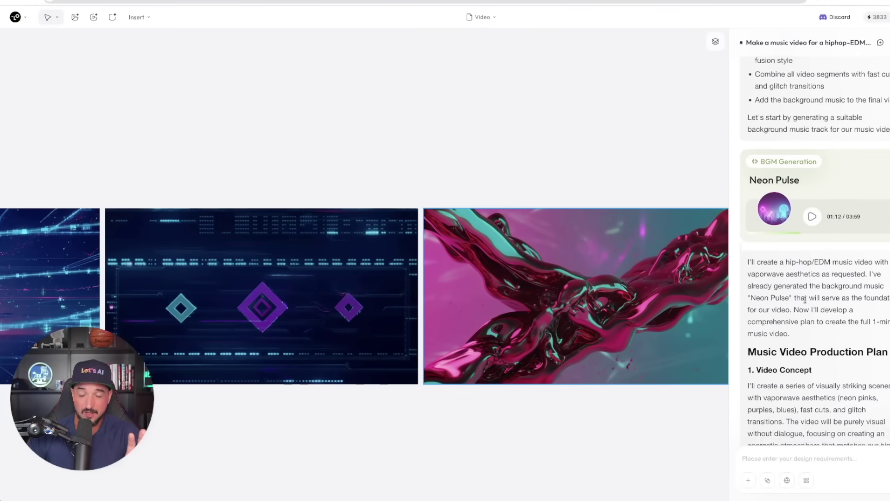
scroll(805, 301, down, 6)
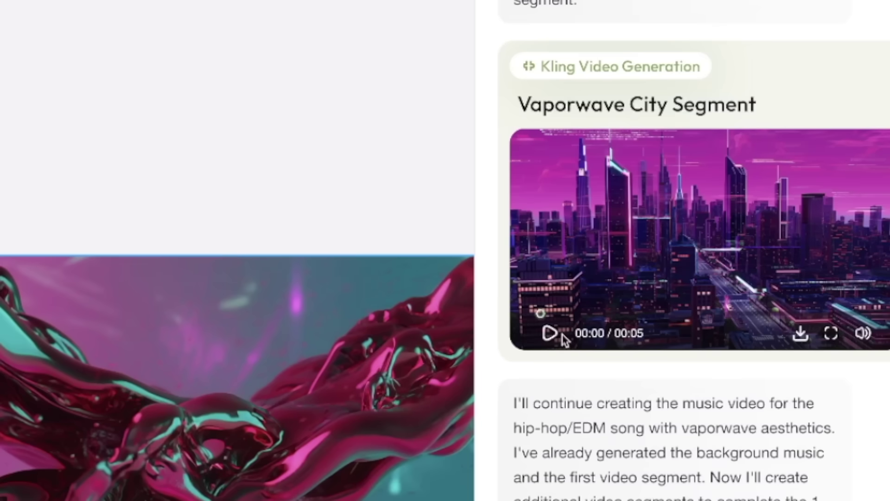
click(552, 335)
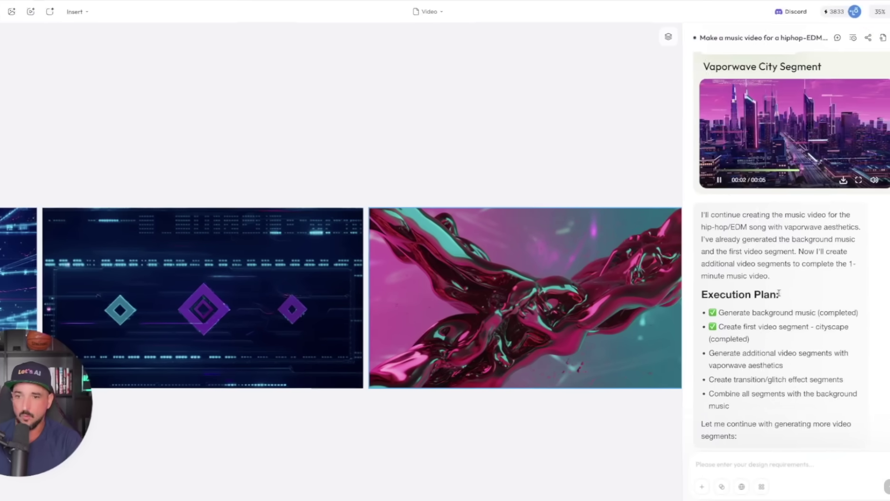
Scroll further down the chat and play the DJ Equipment clip.
scroll(691, 378, down, 6)
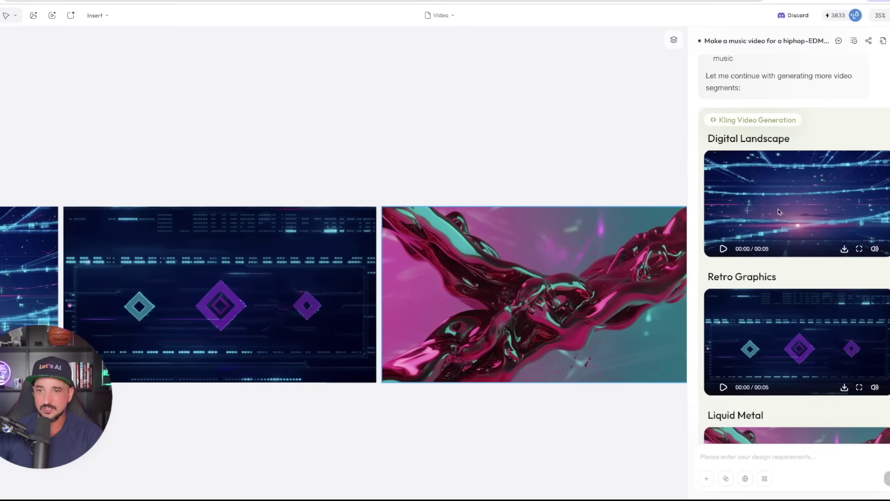
scroll(768, 226, down, 6)
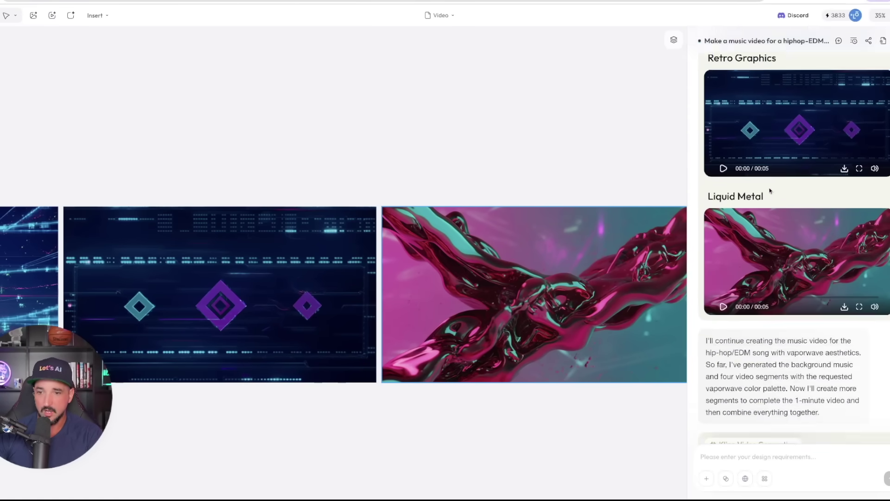
scroll(685, 288, down, 10)
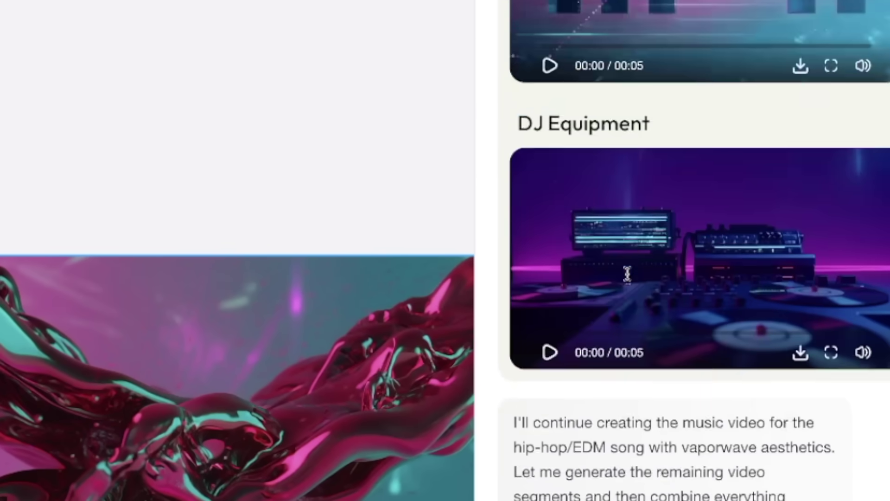
scroll(626, 269, up, 10)
scroll(643, 315, down, 8)
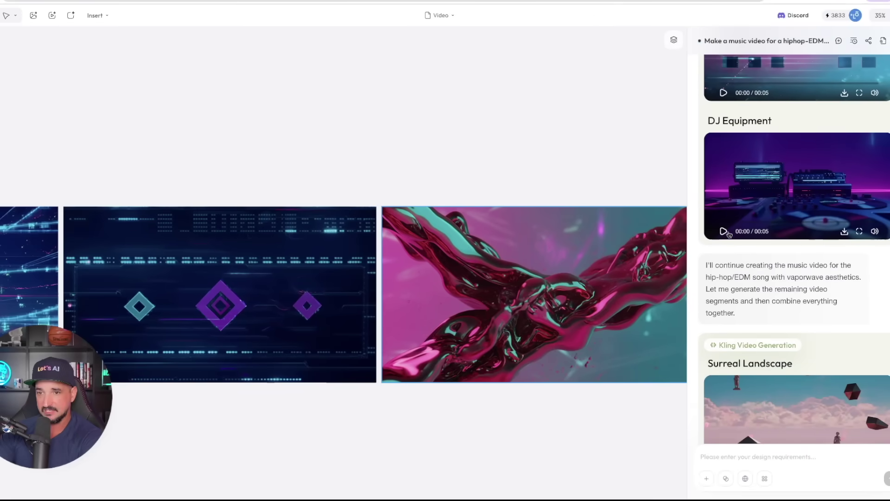
click(727, 232)
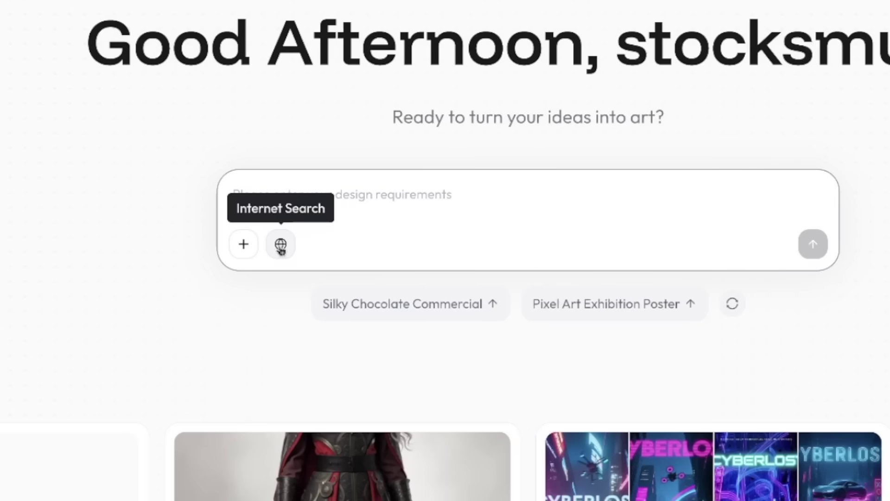
Enable web search and submit the Viking warrior portrait prompt prefixed with 'Create image:'.
click(282, 247)
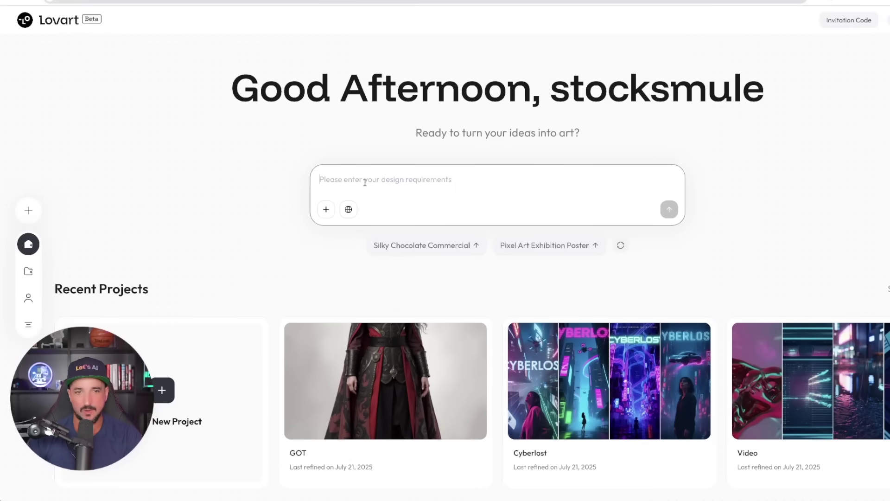
text(Portrait of a viking warrior, rugged and tough viking clothing, determined and powerful look, in a snow, rought terrain, mountain region of Norway, soft natural light, shallow depth of field, shot with a 35mm lens, shot in Kodak UltraMax 400 film colors)
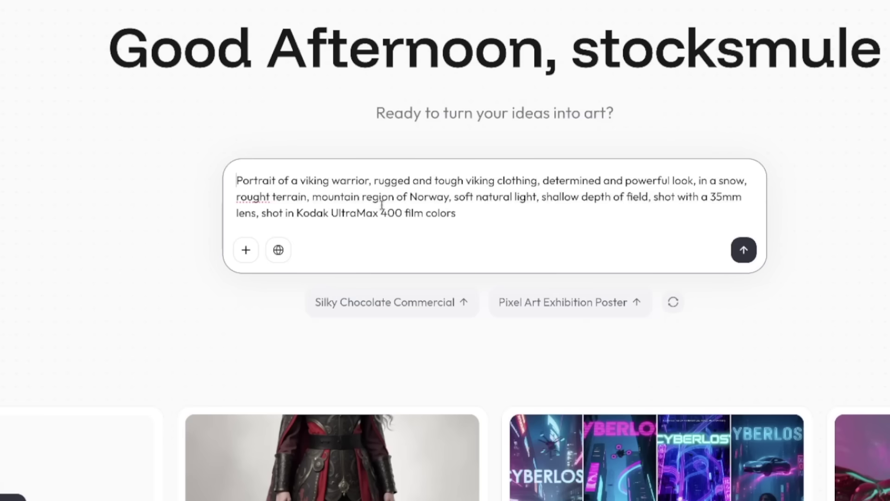
key(ctrl+Home)
text(Create image:)
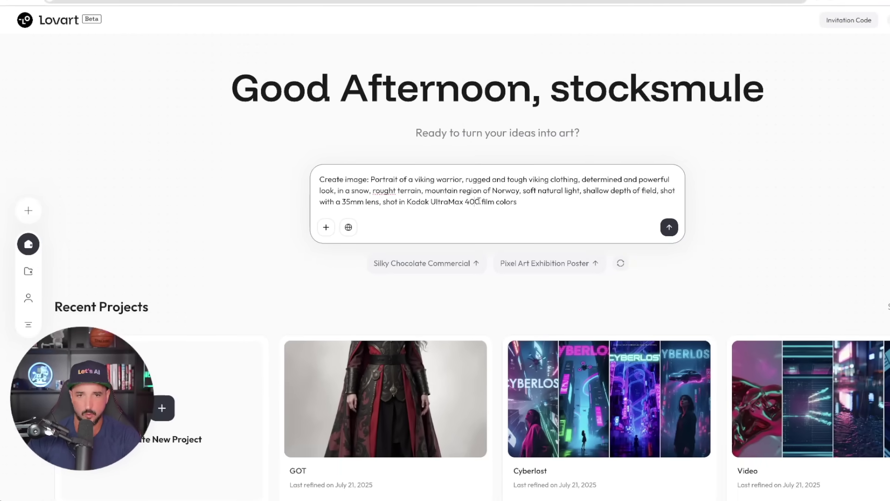
key(Return)
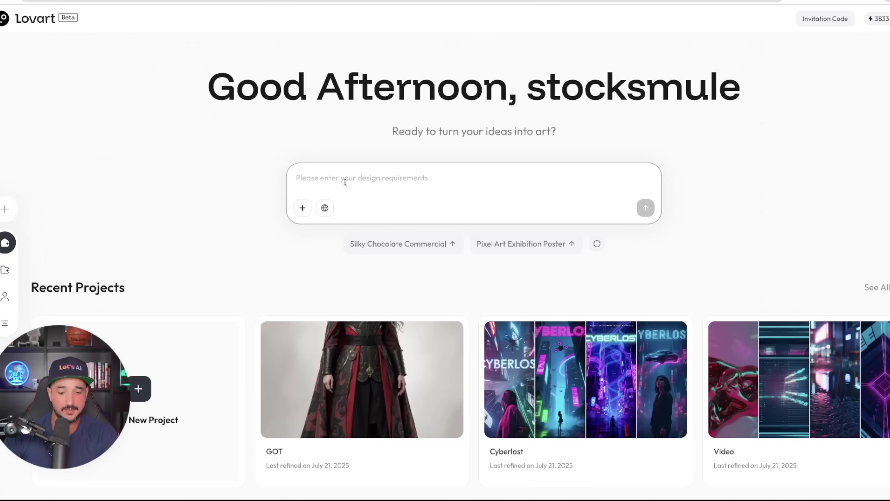
Send the Viking portrait prompt preceded by the 'Make this prompt 10X better…' request.
text(Portrait of a viking warrior, rugged and tough viking clothing, determined and powerful look, in a snow, rought terrain, mountain region of Norway, soft natural light, shallow depth of field, shot with a 35mm lens, shot in Kodak UltraMax 400 film colors)
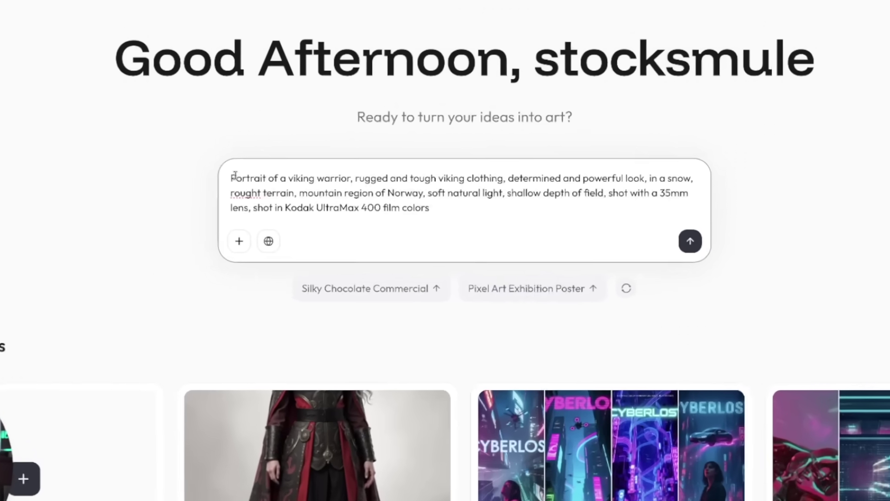
text(Make this prompt 10X better using the best prompt adherence strategies:)
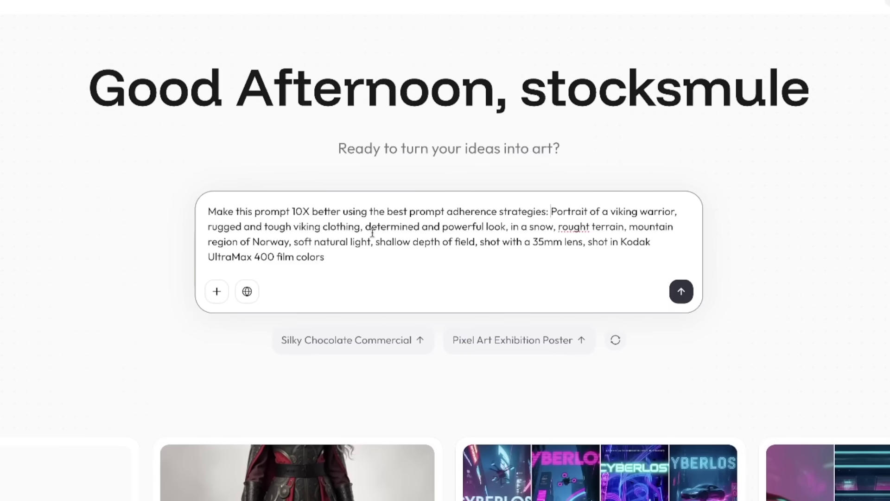
click(682, 291)
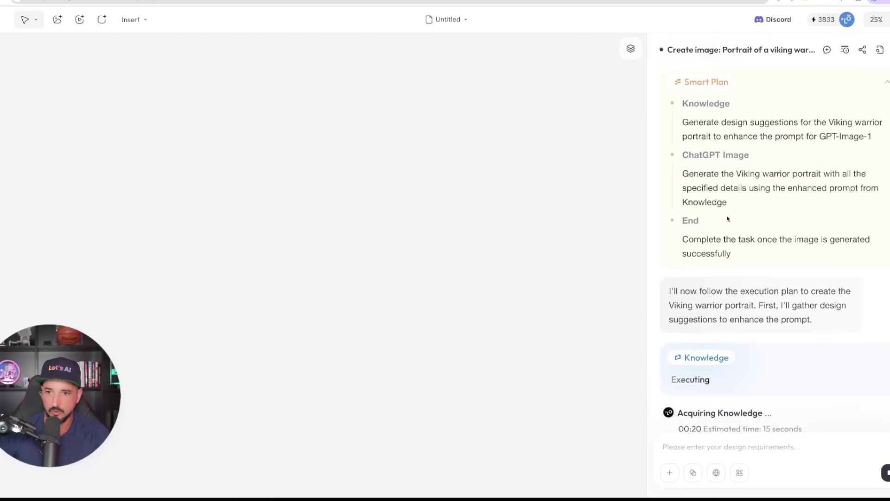
Open the Model Preferences panel while the portrait generates.
scroll(729, 217, up, 3)
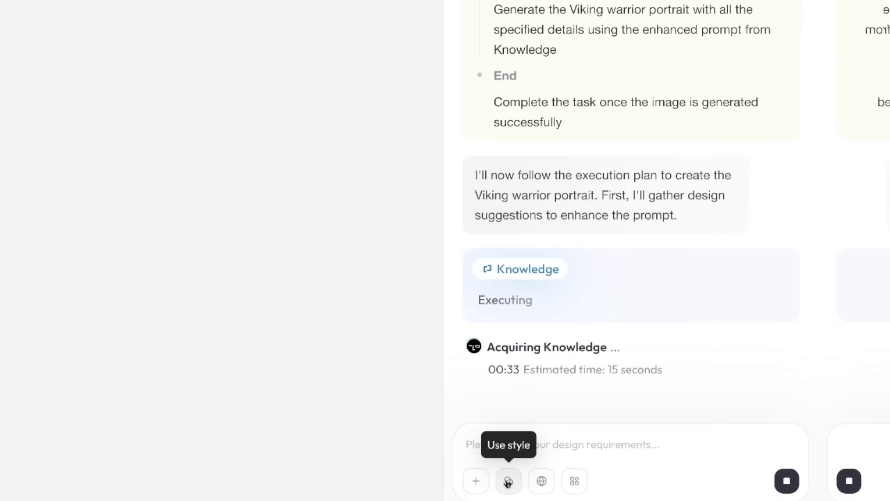
click(574, 481)
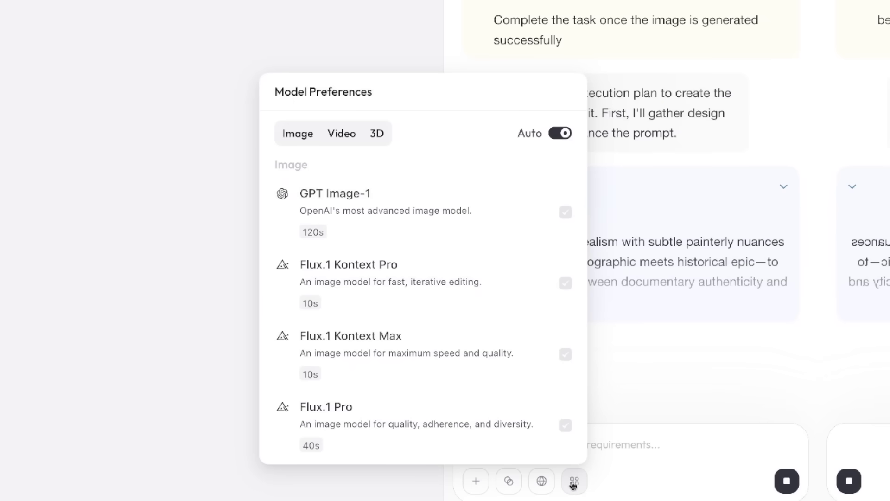
click(575, 480)
click(575, 481)
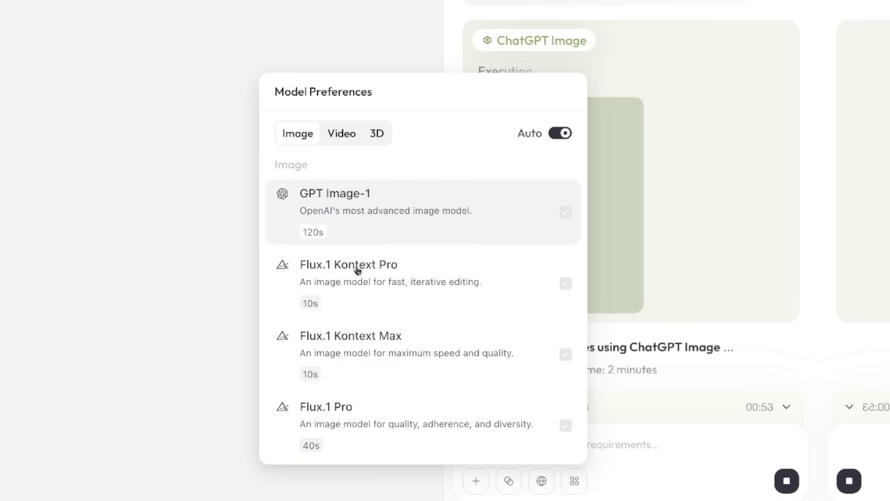
Scroll the model list from Image through Video models to the 3D generators Tripo and Rodin.
scroll(356, 267, down, 3)
scroll(362, 221, up, 1)
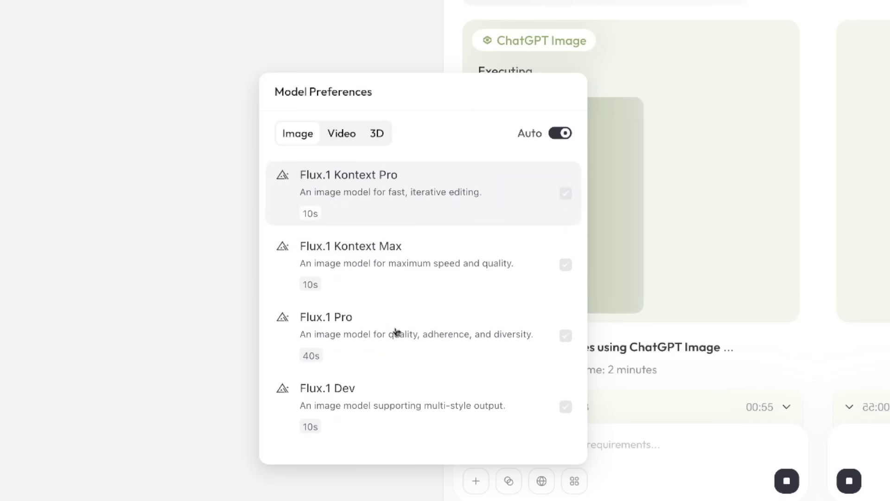
scroll(396, 331, down, 5)
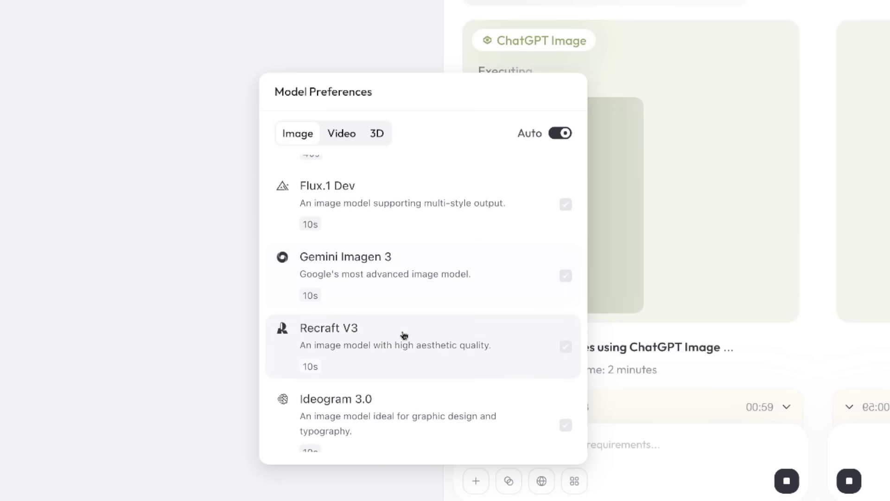
scroll(389, 335, down, 3)
scroll(389, 301, down, 2)
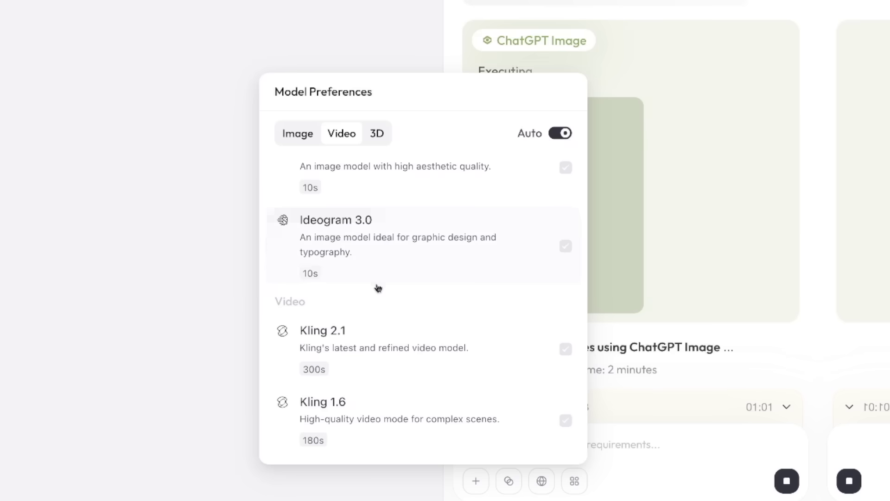
scroll(339, 294, down, 2)
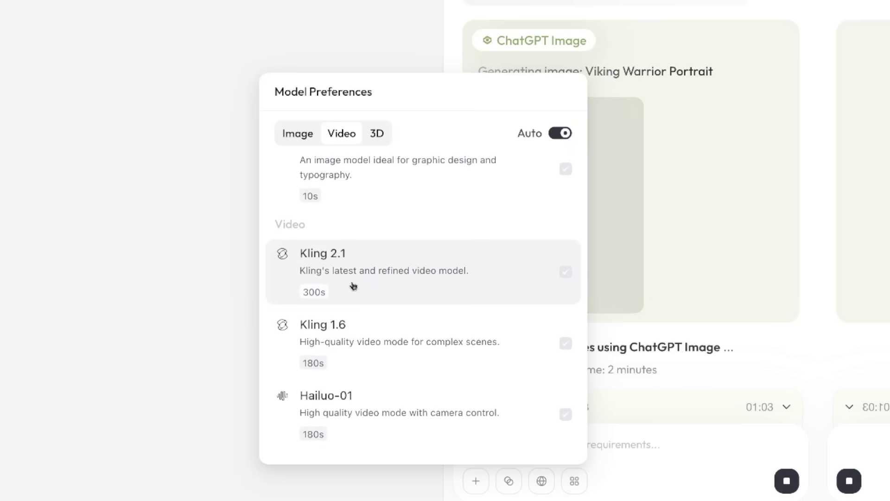
scroll(360, 260, down, 1)
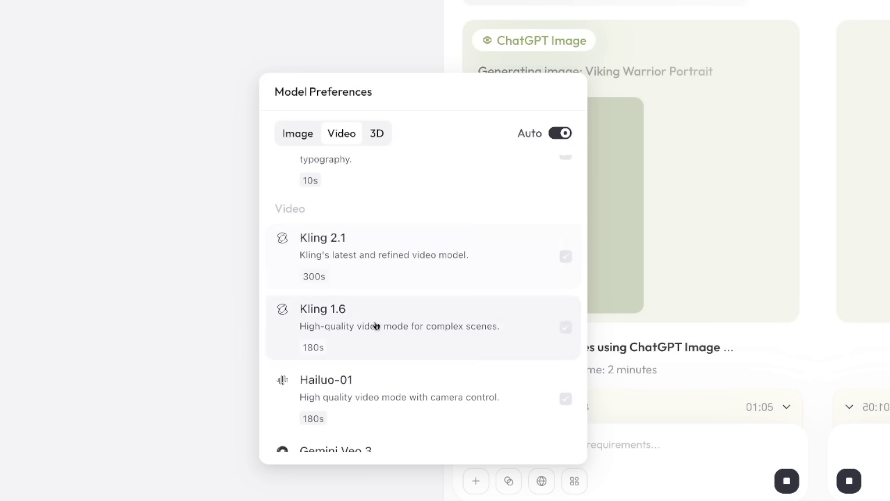
scroll(376, 326, down, 4)
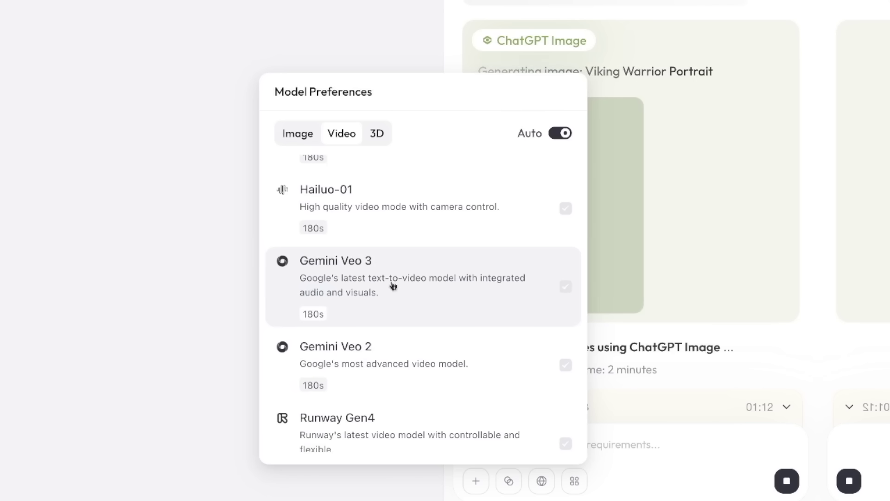
scroll(405, 304, down, 3)
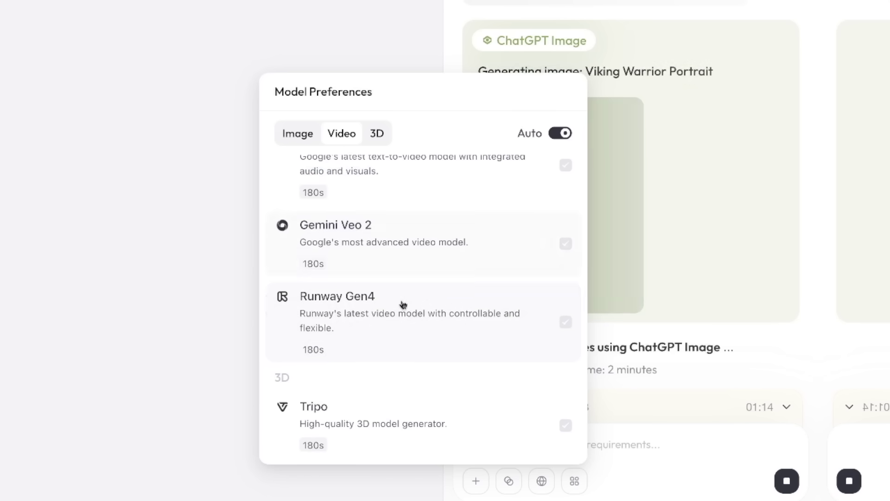
scroll(394, 298, down, 2)
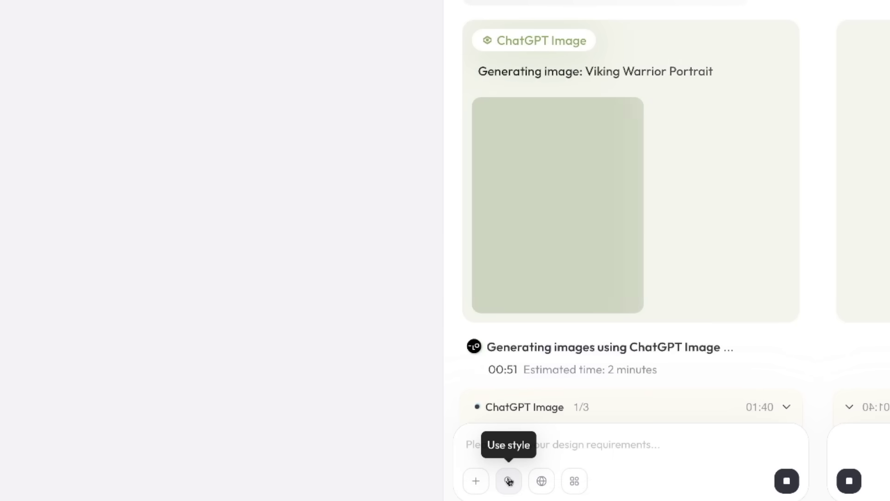
Browse the Use style gallery while the Viking portrait finishes generating.
click(511, 481)
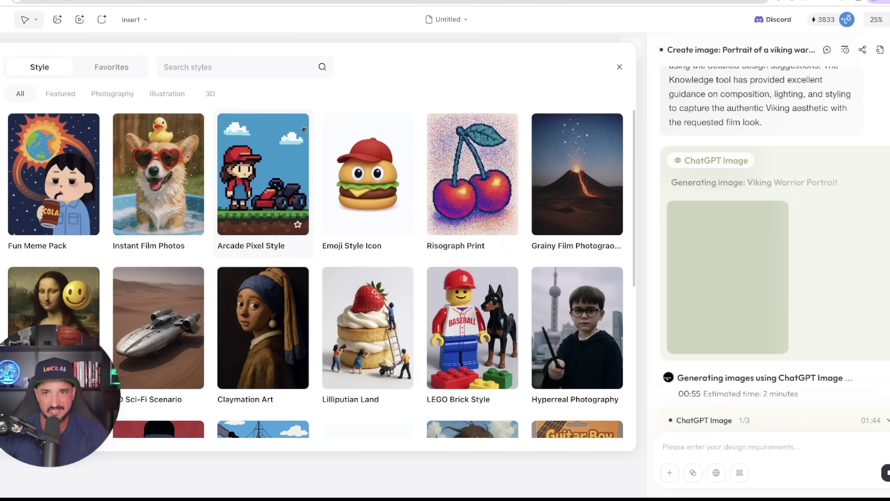
scroll(320, 164, down, 15)
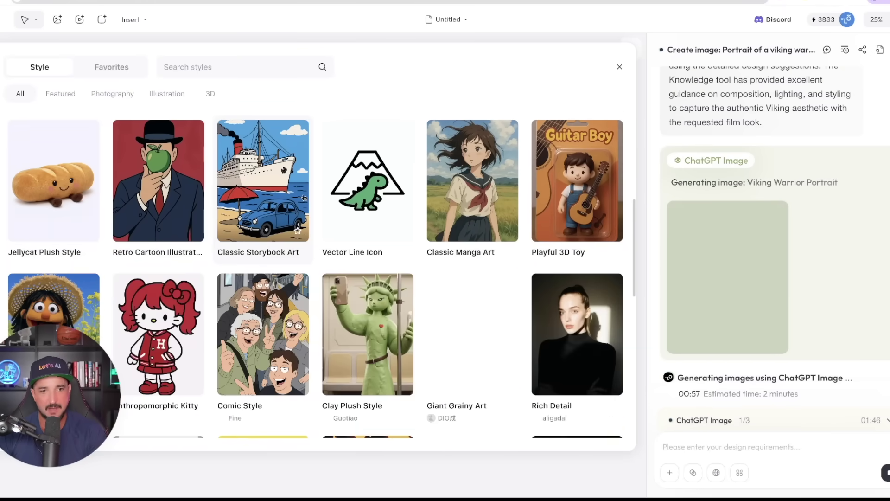
scroll(335, 230, down, 15)
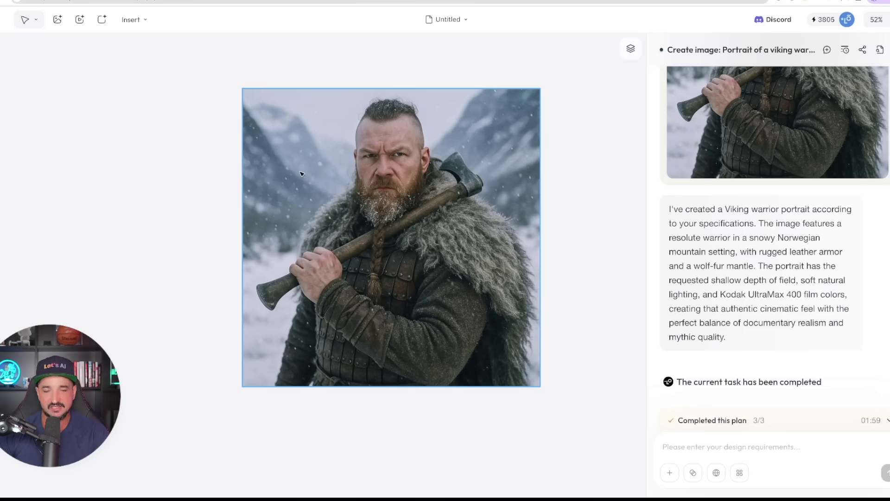
Select the Viking warrior portrait on the canvas with the selection tool.
click(344, 184)
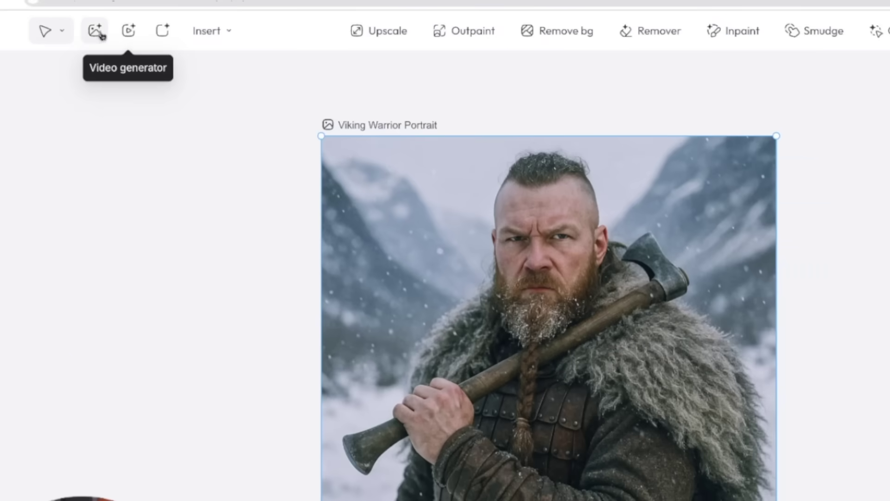
click(33, 22)
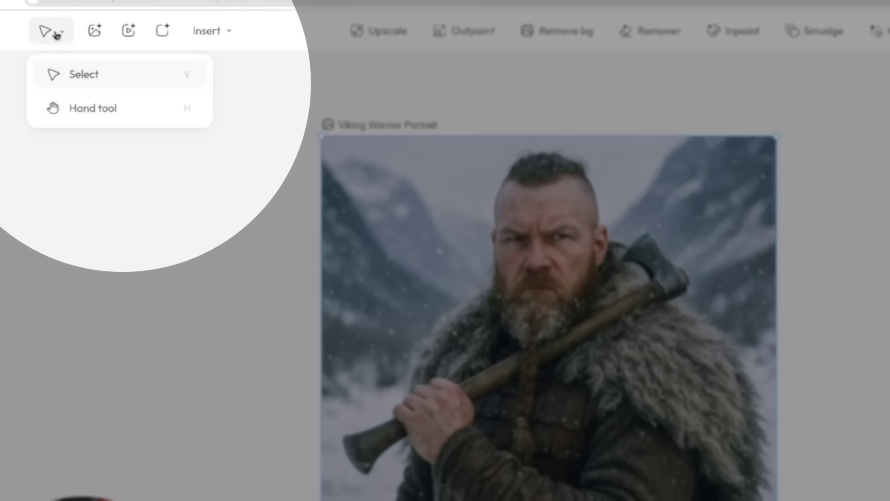
click(75, 74)
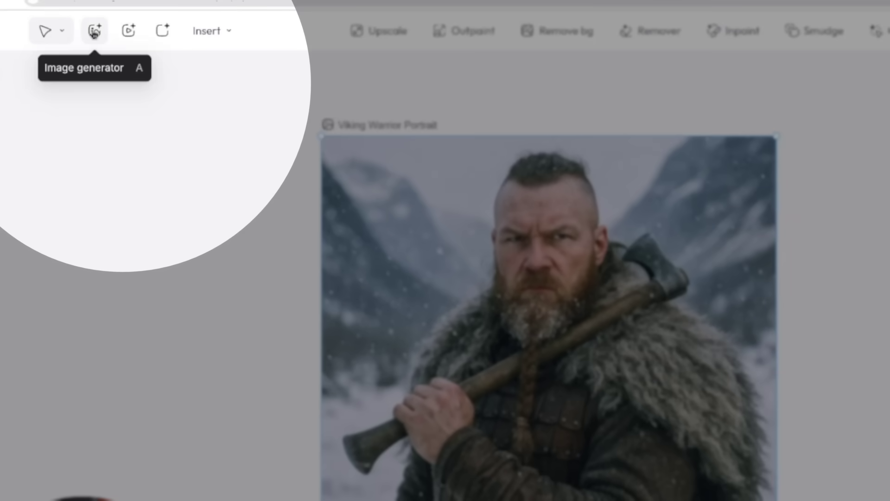
Look through the Insert options, then apply Outpaint to extend the portrait.
click(220, 34)
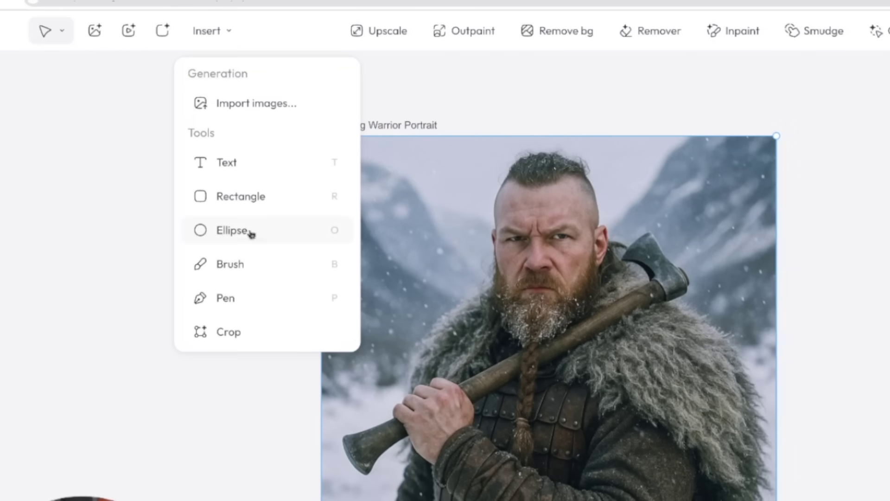
click(389, 43)
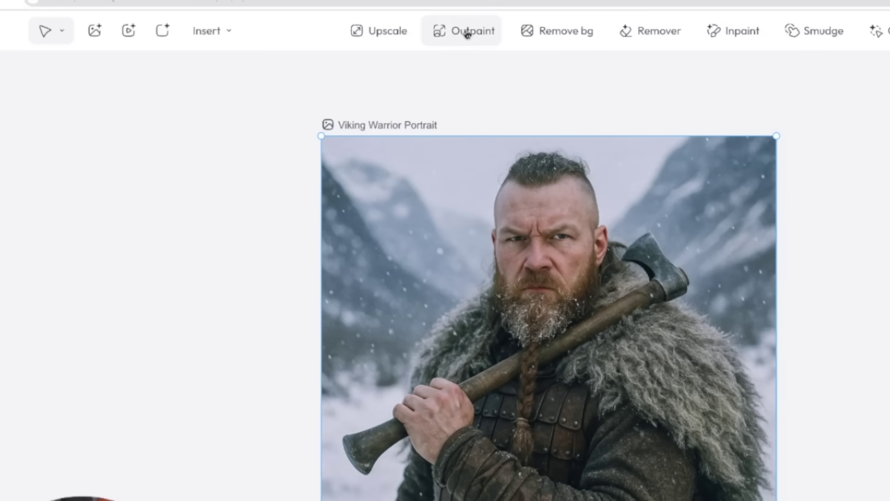
click(467, 31)
click(139, 468)
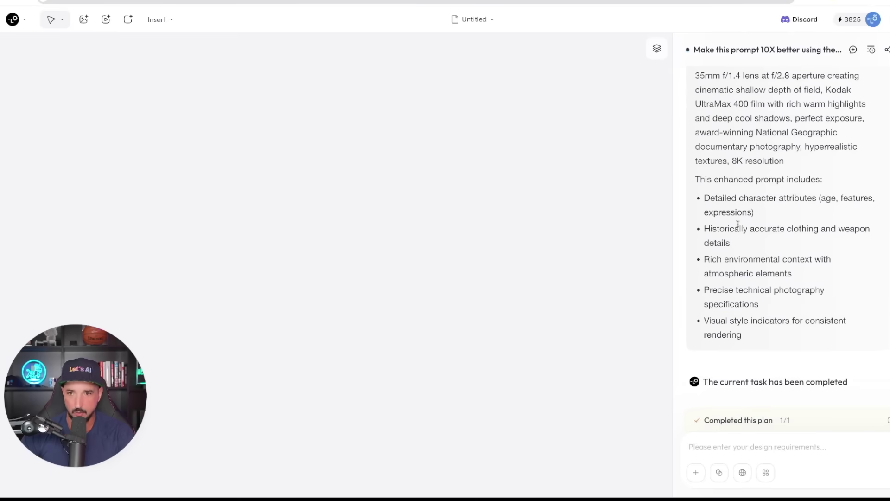
Read through the enhanced Viking prompt, highlighting 'award-winning National Geographic'.
scroll(760, 241, up, 10)
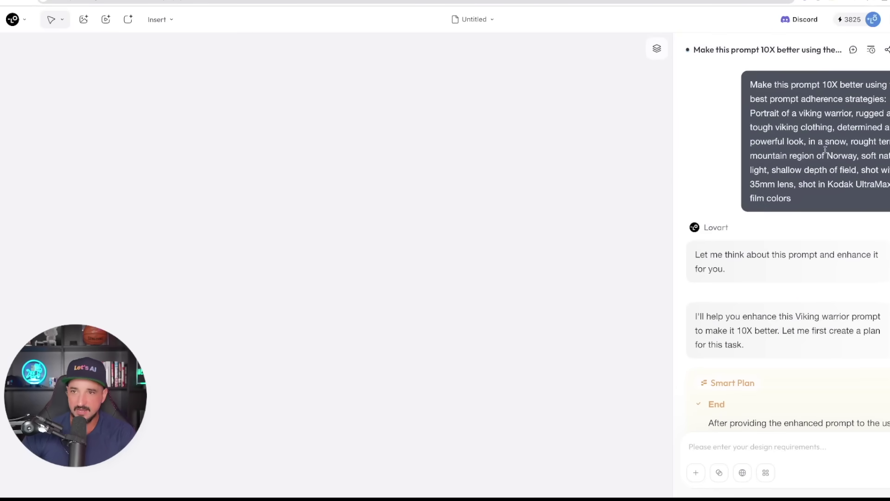
scroll(825, 149, down, 5)
scroll(780, 199, down, 6)
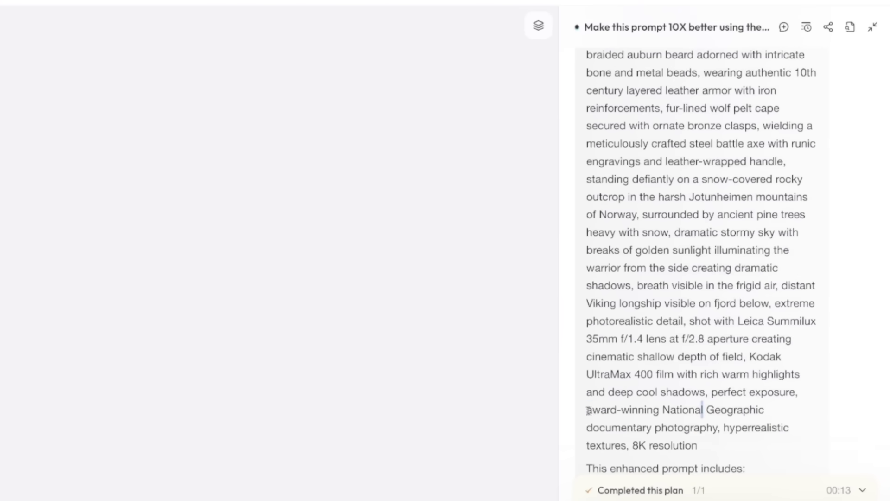
drag(588, 410, 763, 410)
click(685, 263)
Type 'with the prompt you just provided, generate that image' into the chat box.
scroll(665, 272, up, 2)
scroll(670, 264, down, 6)
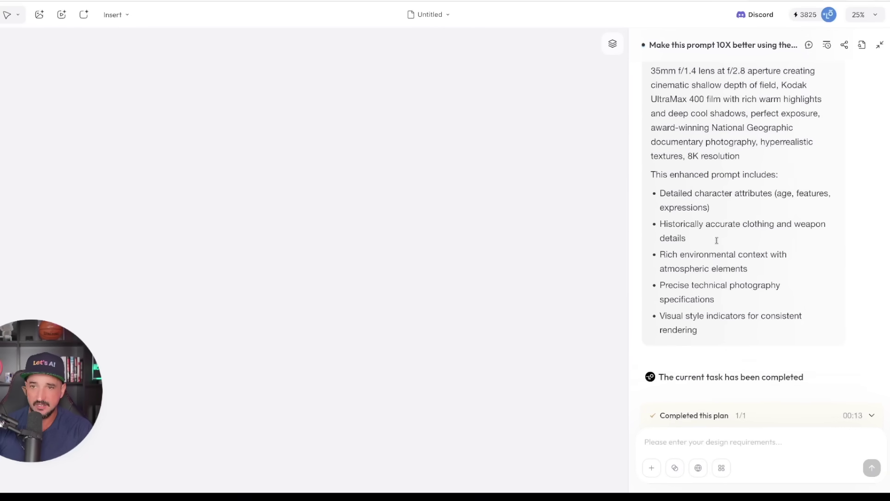
scroll(717, 241, up, 9)
drag(651, 195, 756, 221)
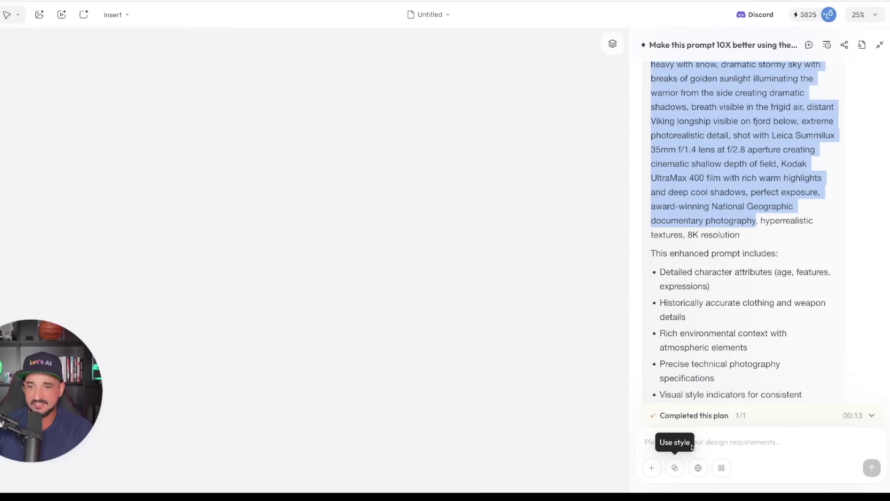
click(732, 440)
text(with the prompt you just provided, generate that image)
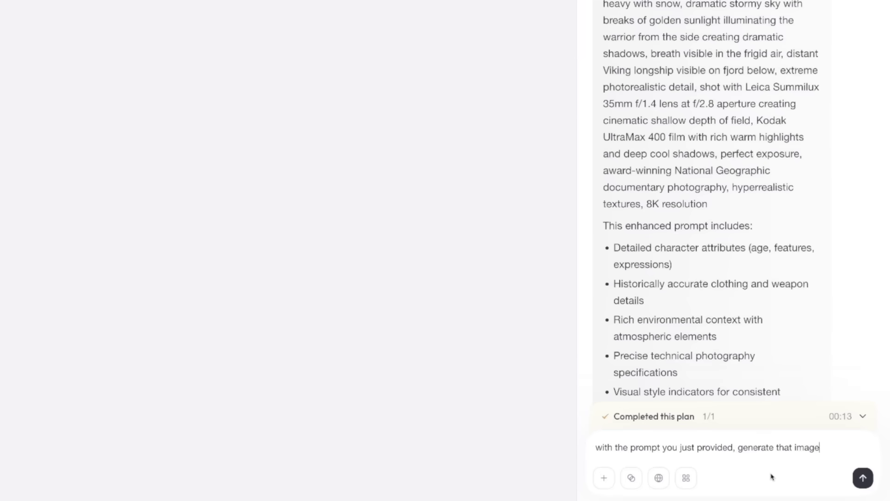
Browse the Model Preferences generator list, then return to the minimalist AI-teaching logo prompt.
click(687, 480)
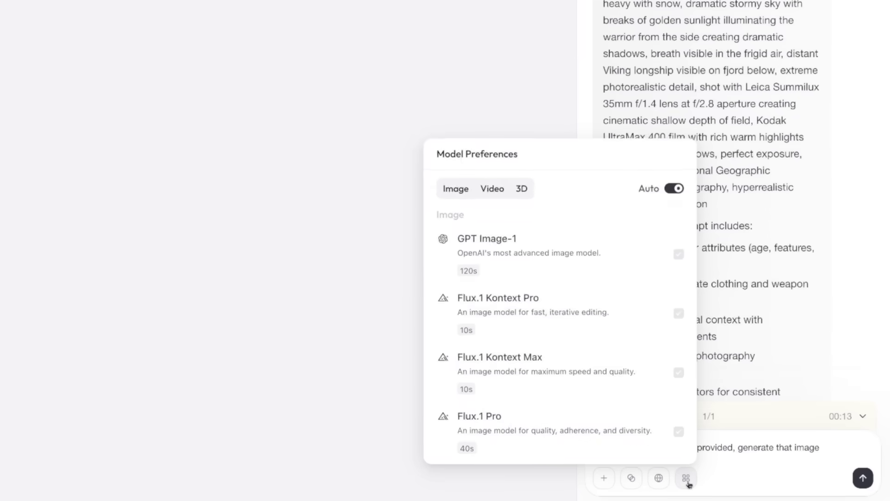
scroll(559, 297, down, 7)
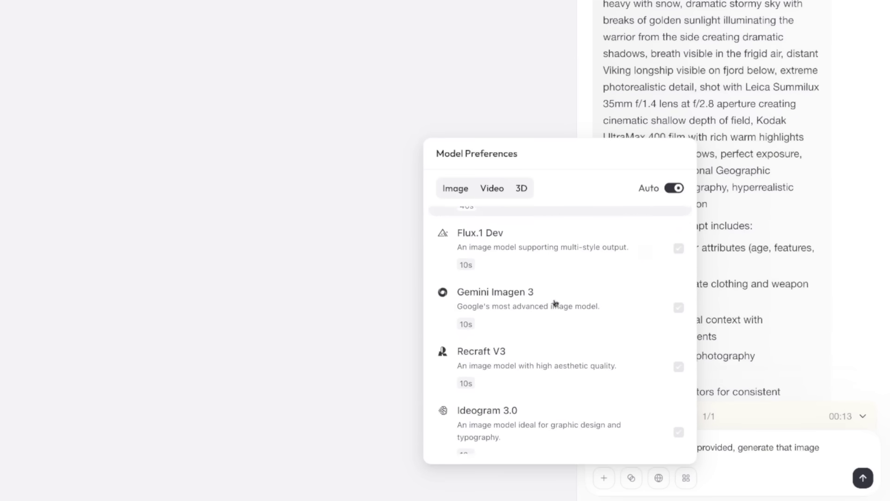
scroll(561, 296, up, 3)
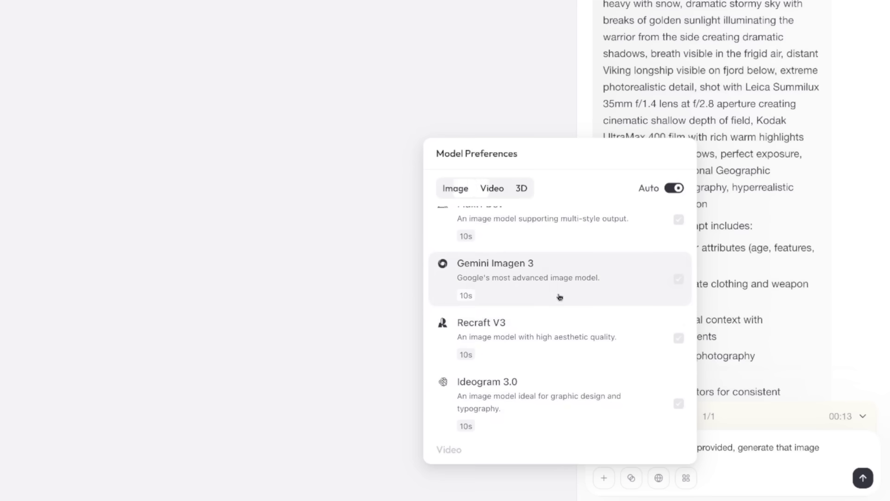
scroll(556, 297, up, 3)
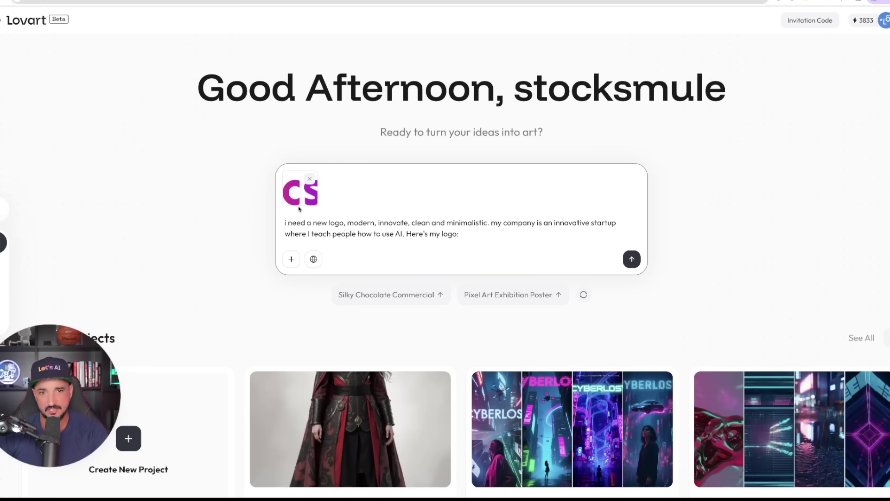
Submit the request, paste the modern minimalist AI-teaching logo prompt, and attach the logo image file.
key(Return)
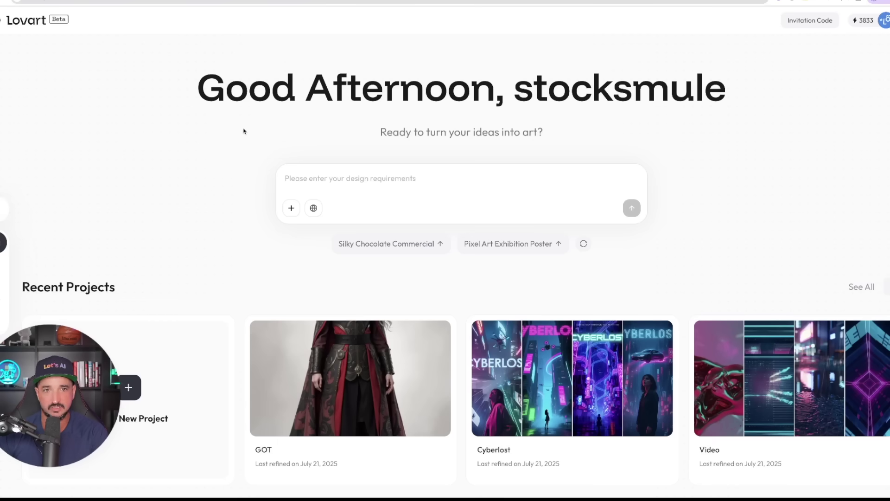
click(312, 177)
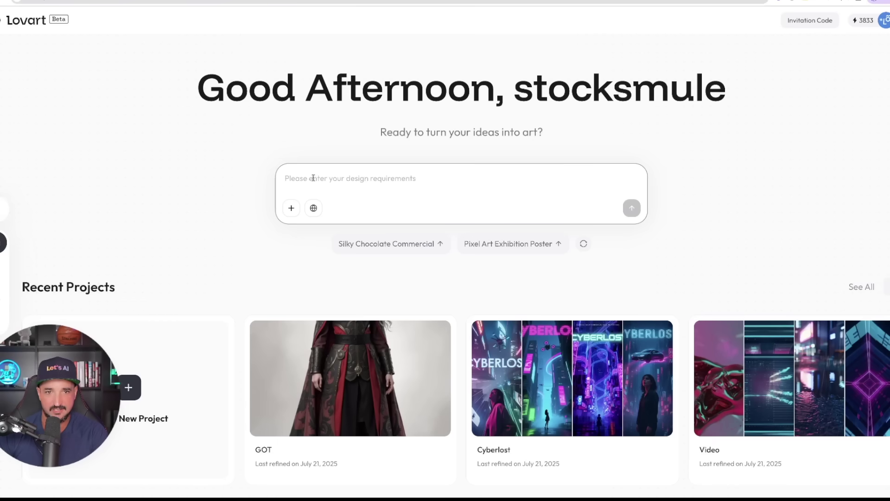
text(i need a new logo, modern, innovate, clean and minimalistic. my company is an innovative startup where I teach people how to use AI. Here's my logo:)
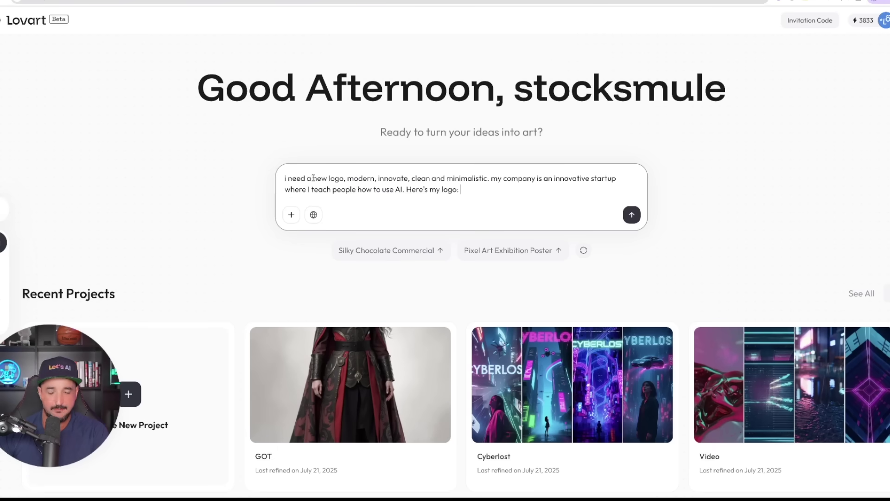
click(291, 214)
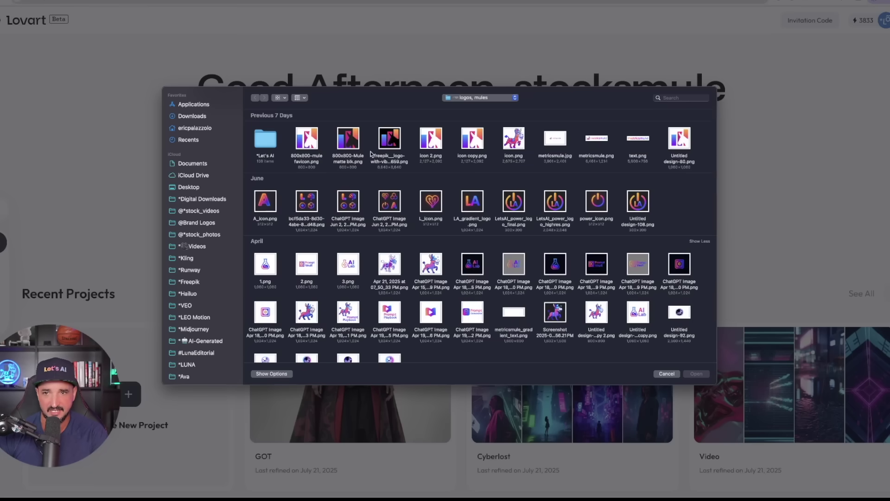
double_click(389, 264)
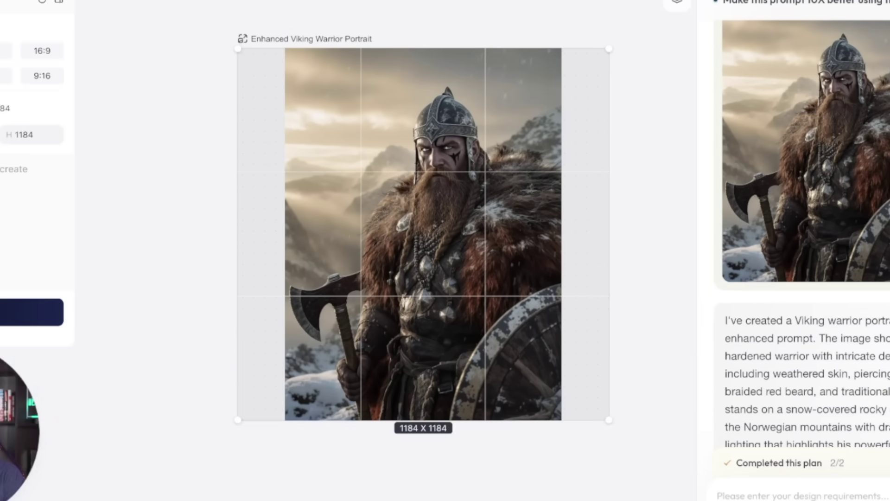
Widen the Viking portrait to 16:9 and outpaint the empty sides.
click(54, 51)
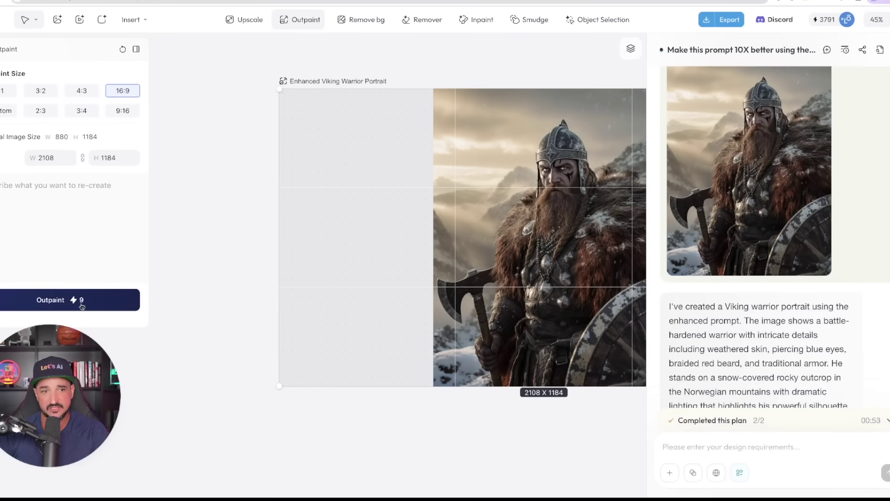
click(81, 304)
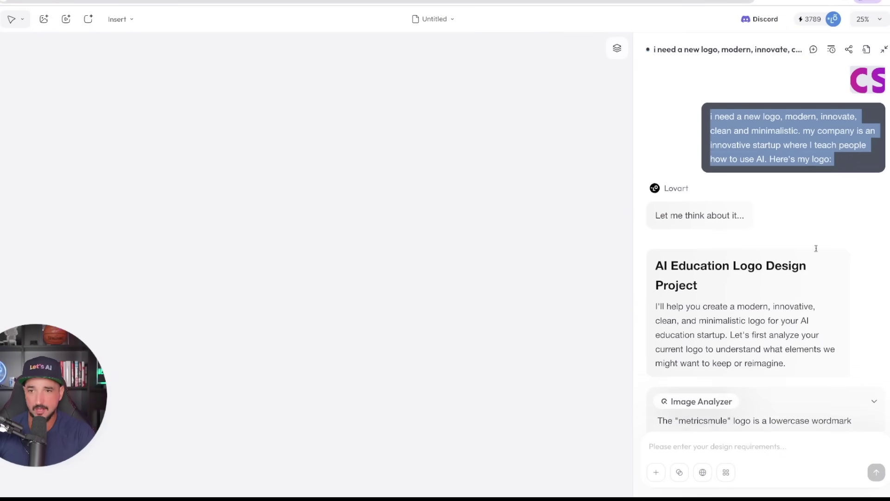
Send the fourth teal logo in the Inspiration grid's first row as the chosen inspiration.
scroll(788, 231, down, 10)
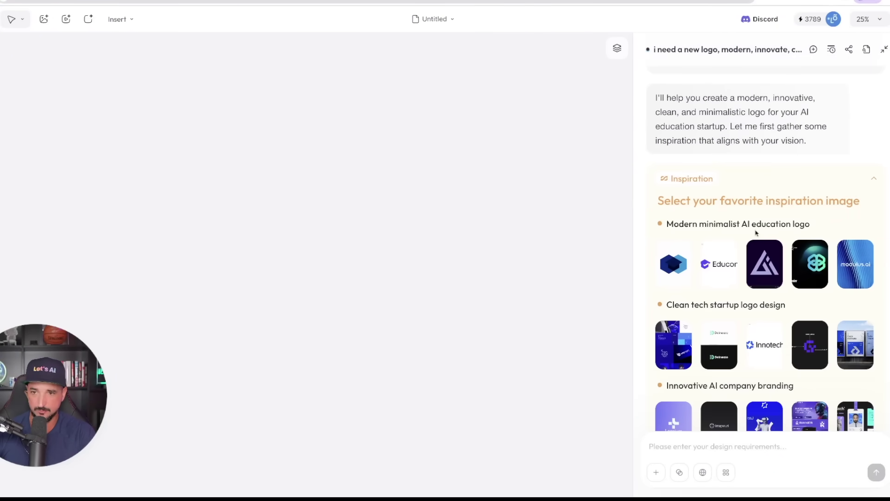
scroll(757, 233, down, 3)
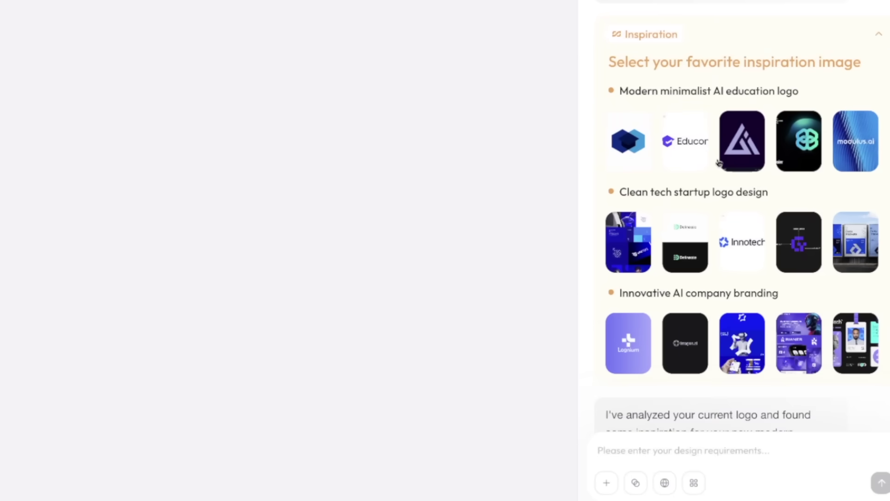
scroll(718, 190, down, 6)
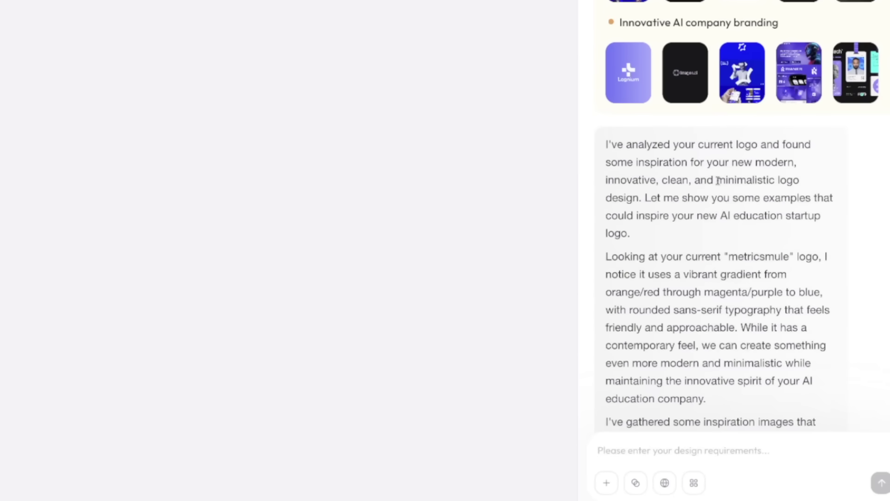
scroll(718, 181, up, 5)
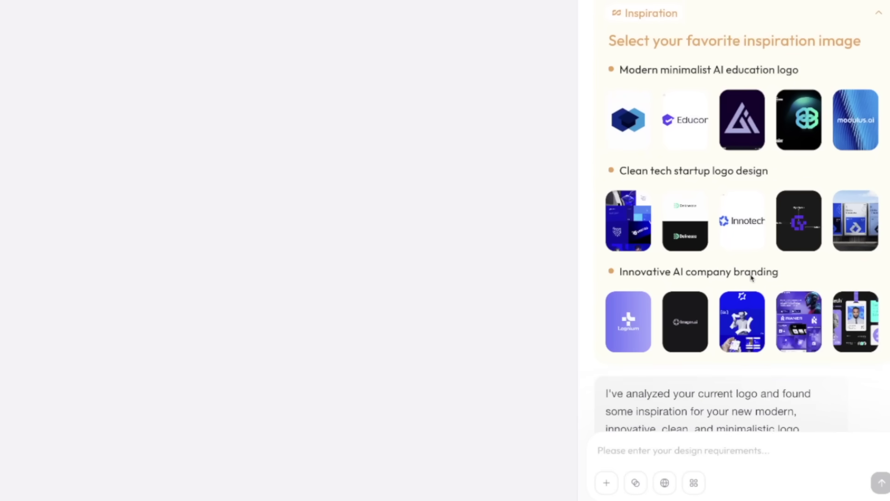
scroll(735, 219, up, 1)
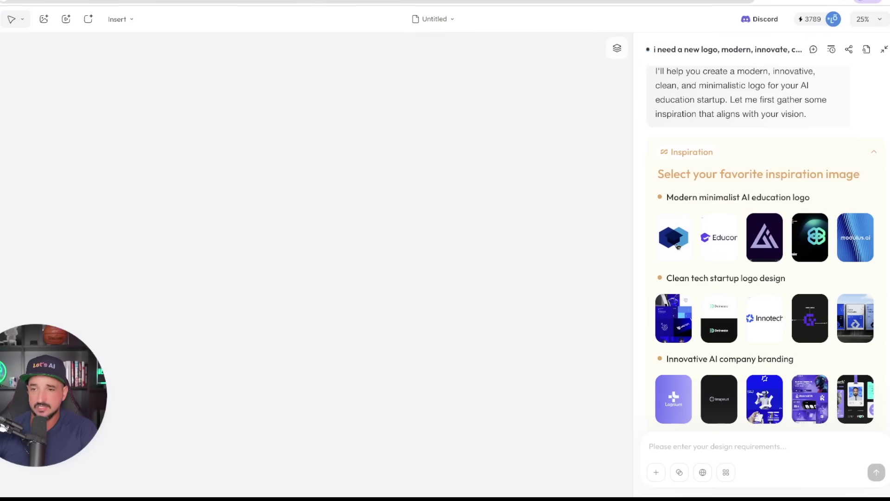
click(810, 235)
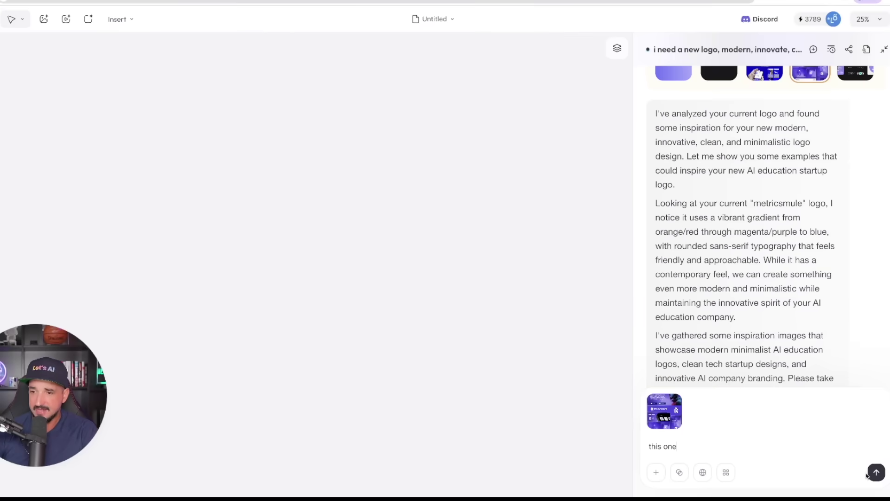
click(874, 473)
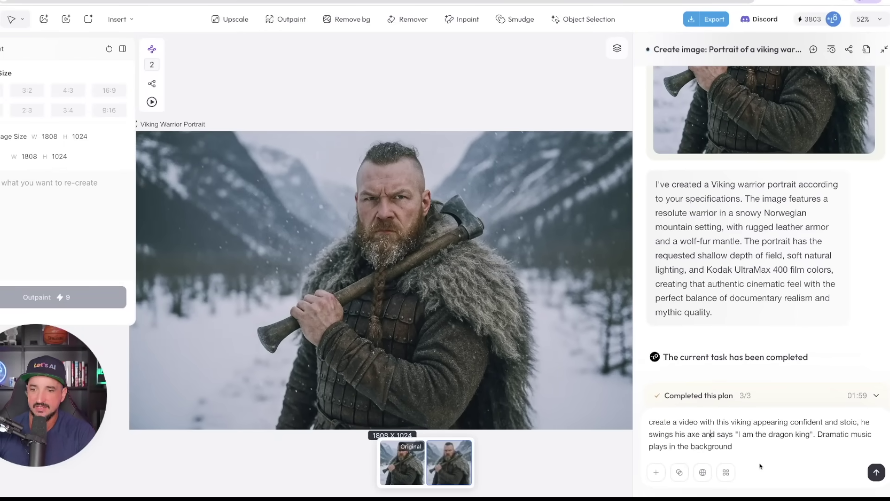
Bring up the chat bar's Model Preferences to choose a model for the viking axe video.
click(726, 472)
Switch the video model from Auto to Gemini Veo 3 and submit the viking axe video request.
scroll(585, 301, up, 3)
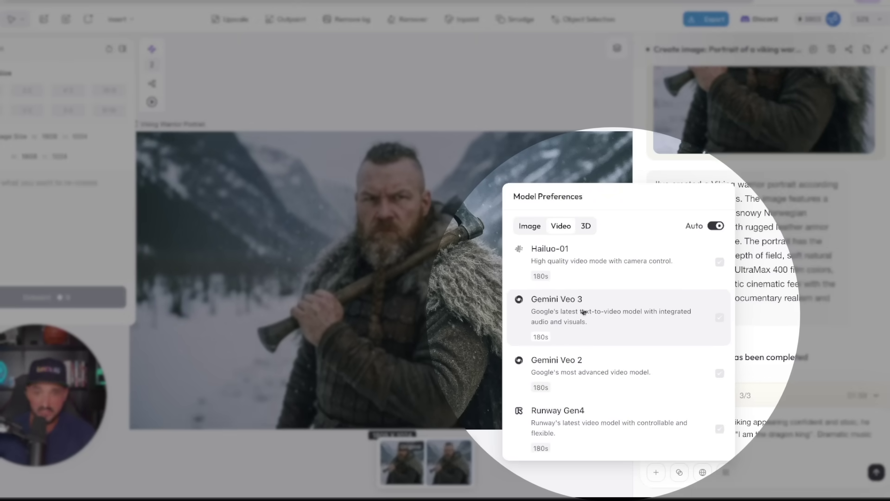
click(583, 309)
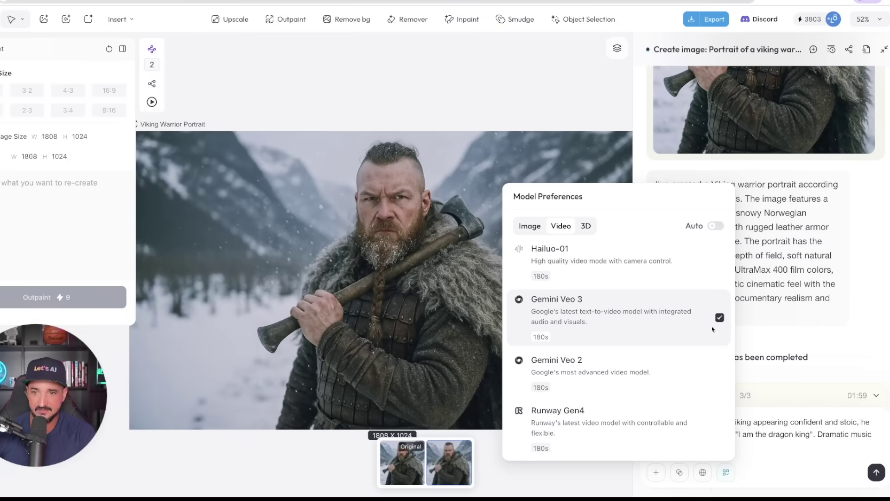
key(Return)
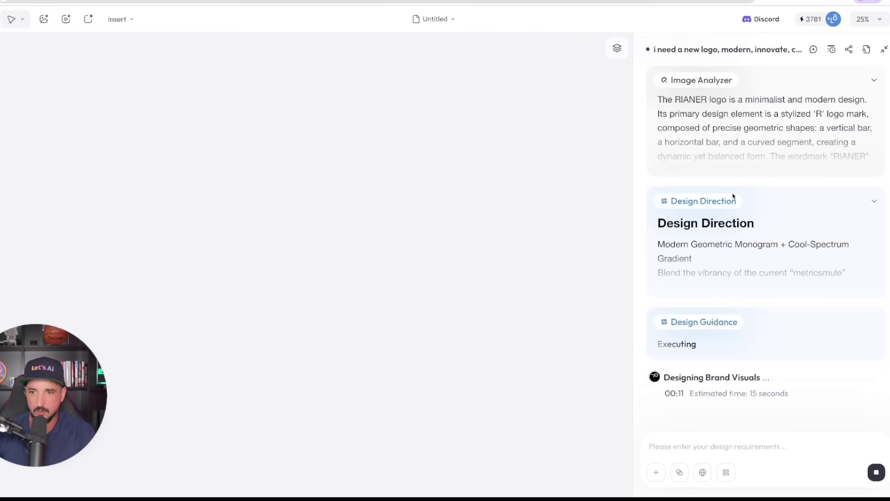
Scroll the chat to review the Image Analyzer, Design Direction and the three proposed logo options.
scroll(744, 201, up, 6)
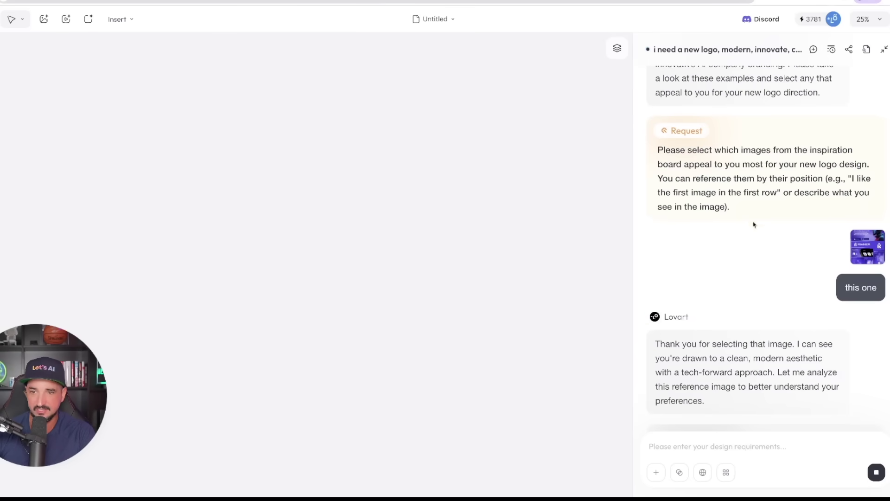
scroll(754, 225, down, 6)
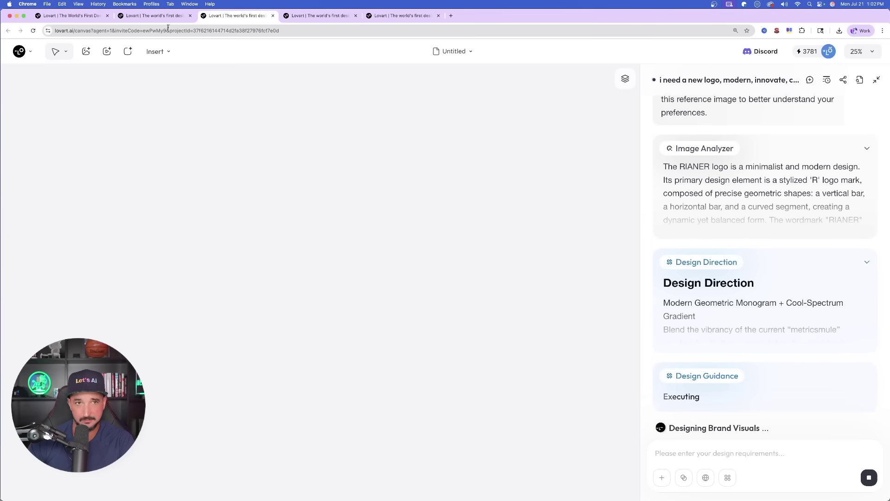
scroll(750, 239, up, 10)
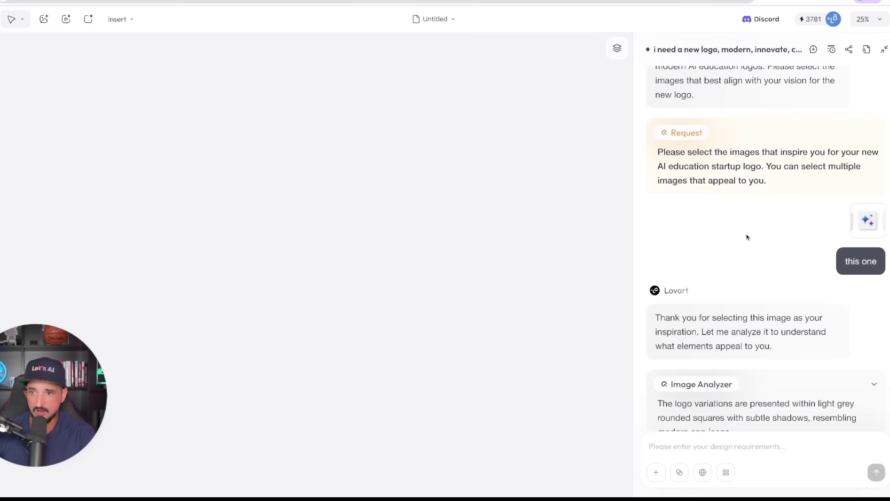
scroll(748, 241, down, 12)
scroll(742, 250, up, 3)
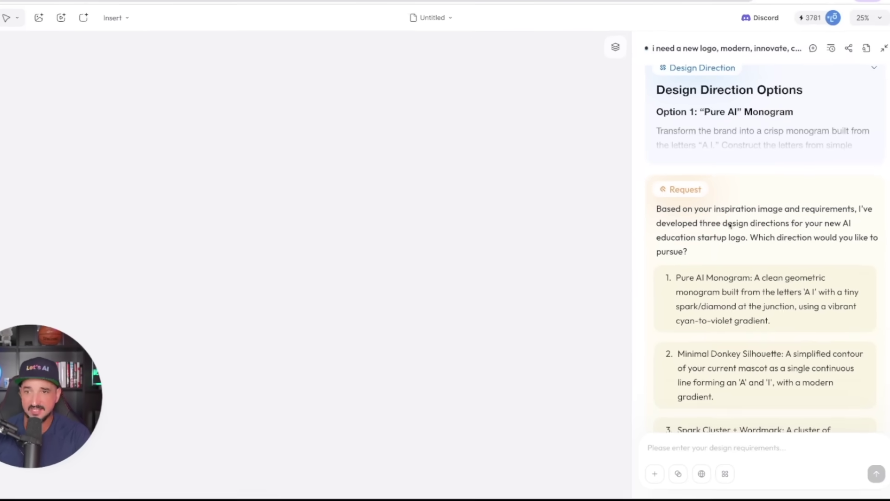
scroll(730, 230, down, 3)
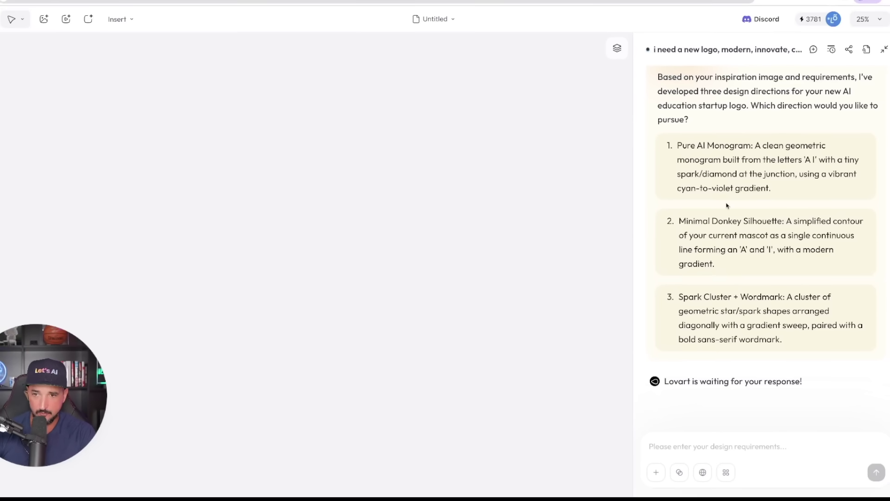
scroll(732, 227, up, 1)
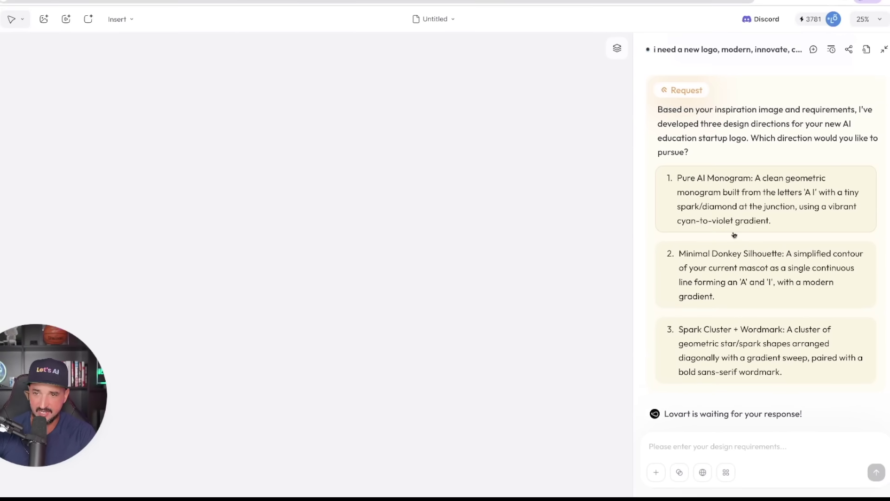
scroll(733, 211, down, 1)
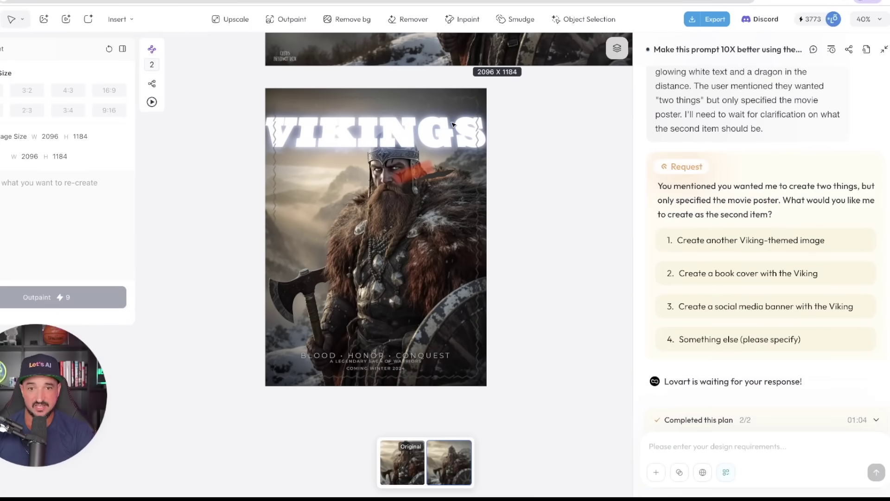
Select the VIKINGS movie poster below the outpainted portrait on the canvas.
scroll(453, 124, up, 5)
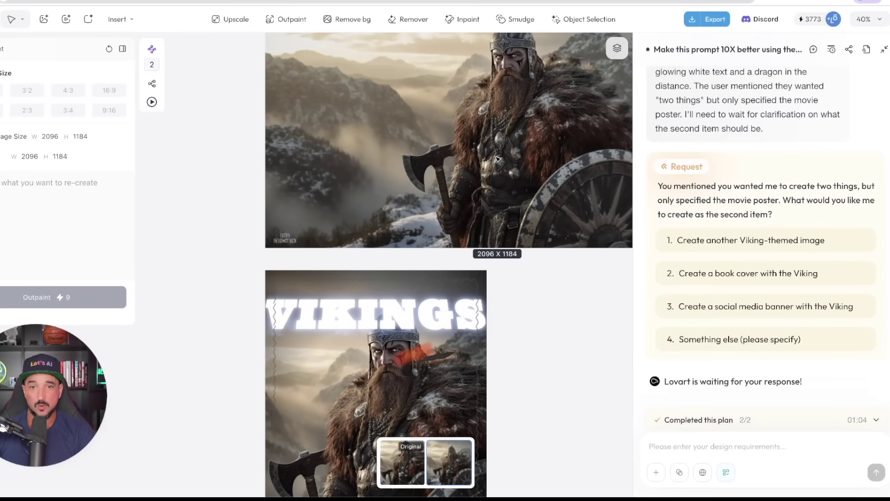
scroll(467, 208, down, 5)
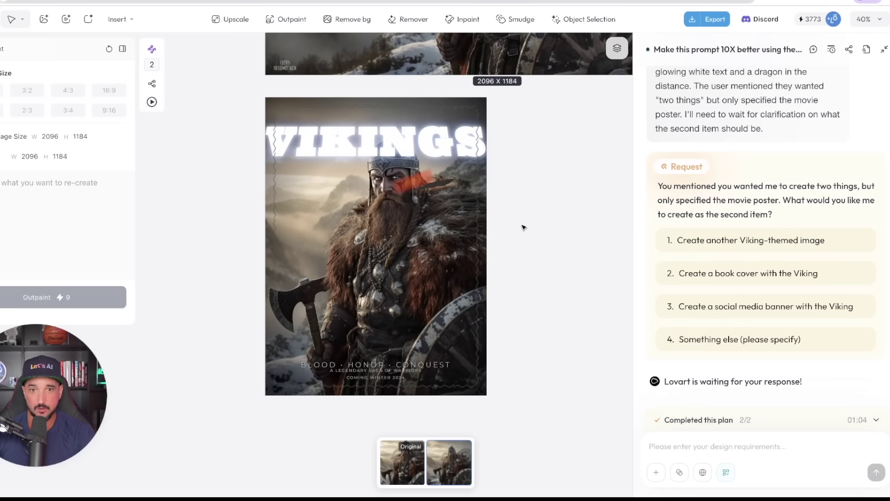
click(394, 257)
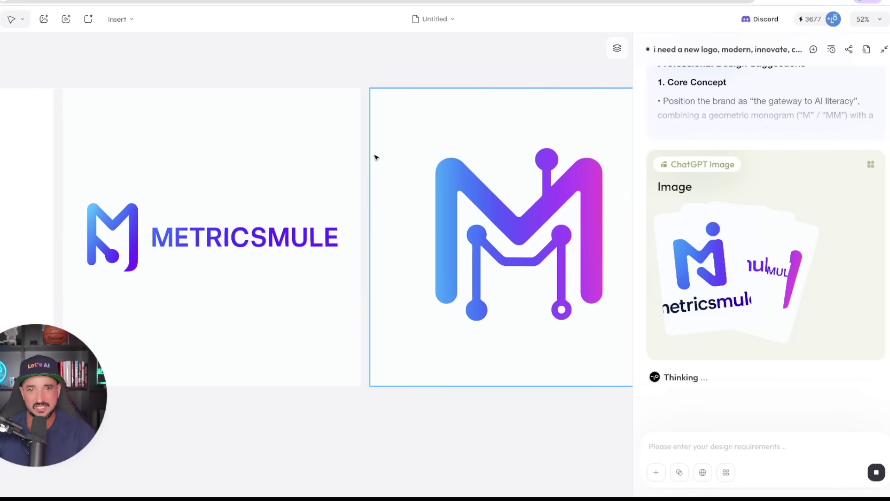
Pick option 2, the plain metricsmule wordmark concept, and begin a reply in the chat box.
scroll(376, 157, left, 15)
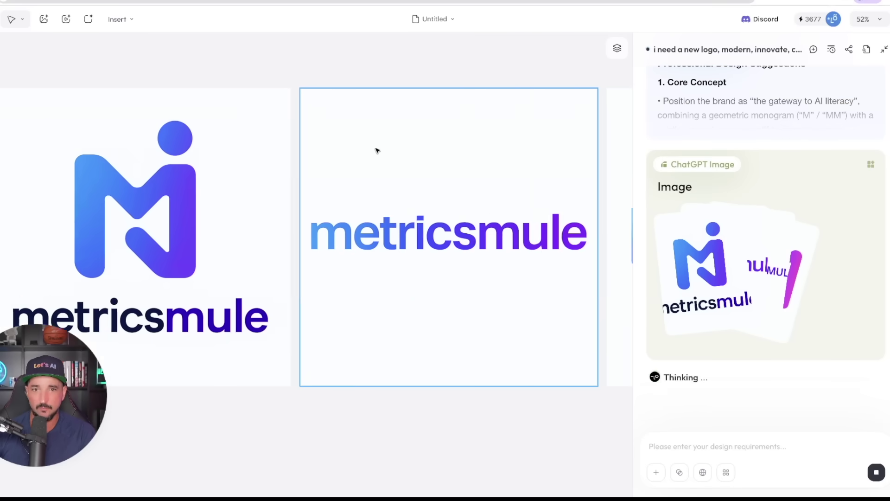
scroll(408, 147, right, 3)
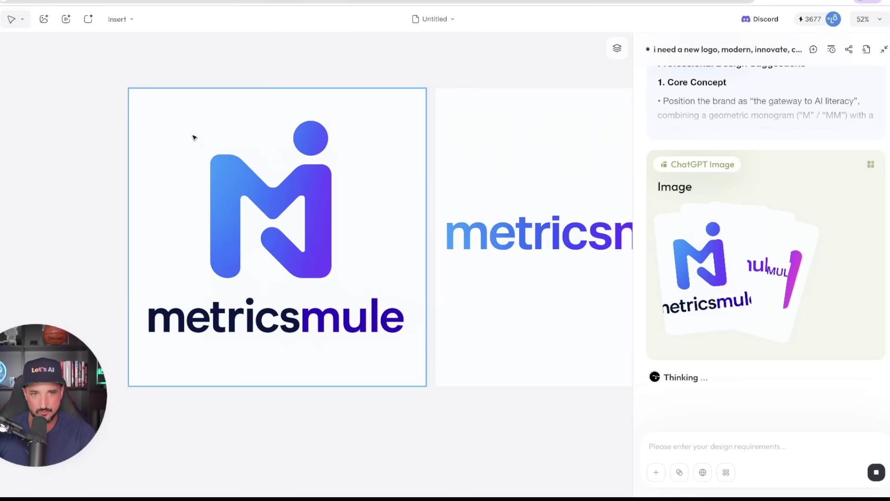
scroll(194, 137, left, 5)
scroll(192, 137, right, 6)
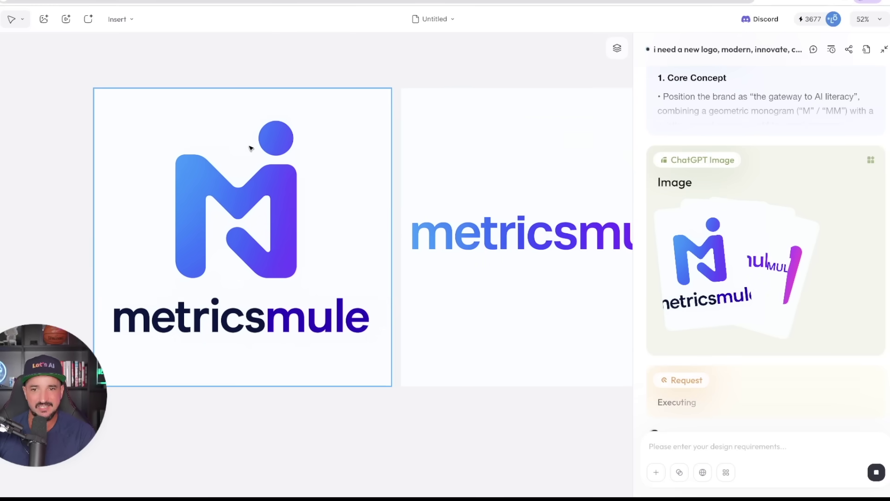
scroll(304, 189, right, 6)
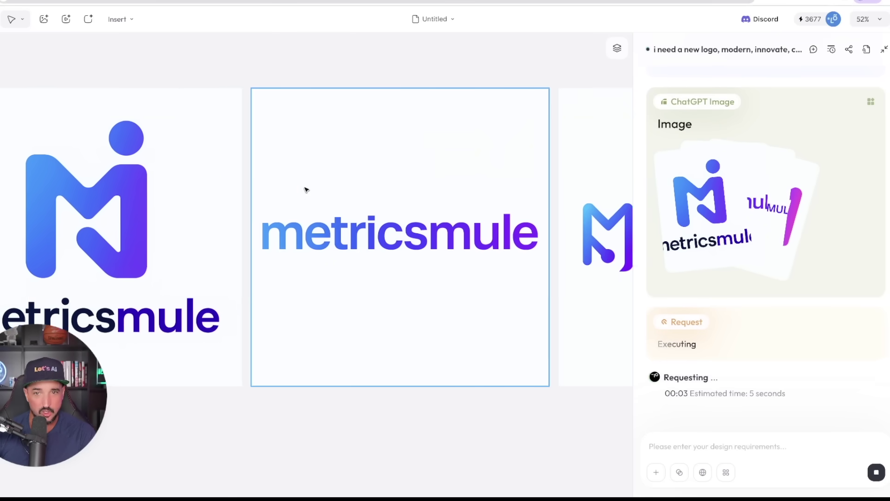
scroll(304, 188, right, 20)
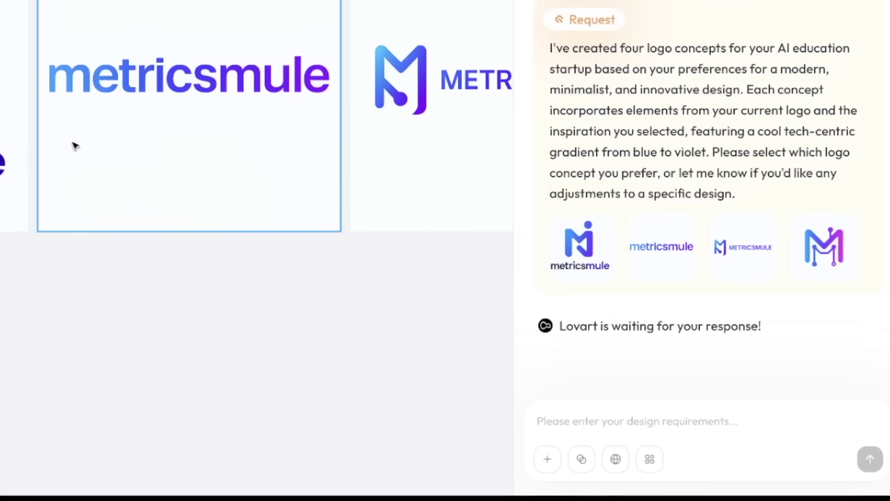
scroll(337, 258, right, 4)
click(656, 240)
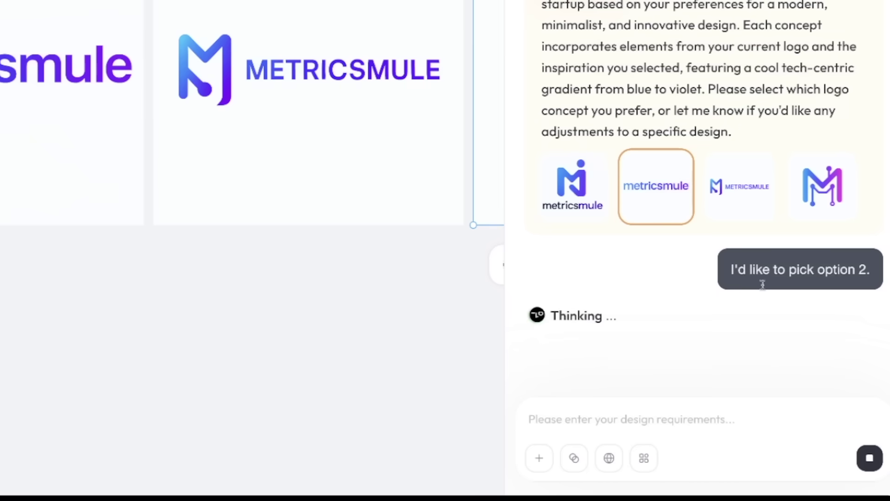
click(579, 420)
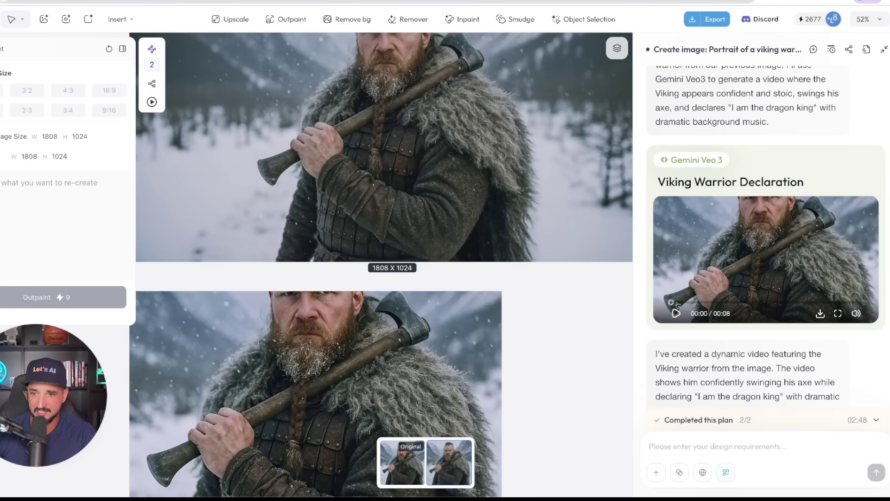
Play the Gemini Veo 3 'Viking Warrior Declaration' video full-screen.
click(839, 315)
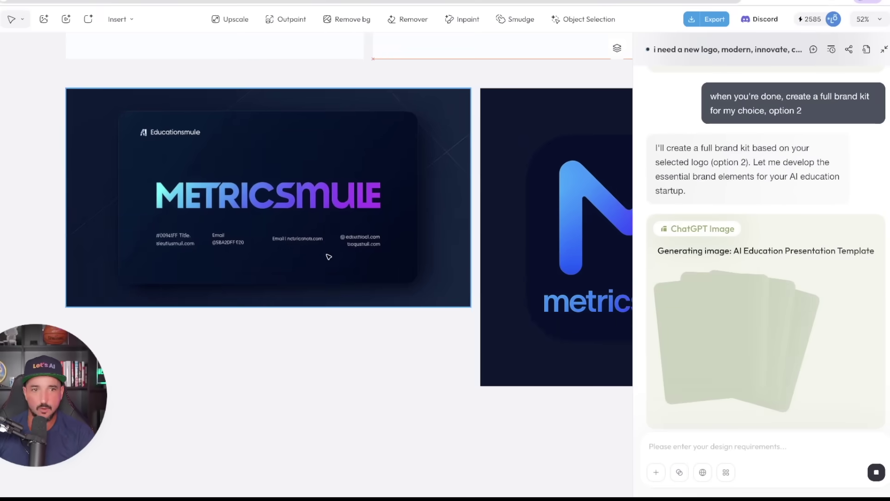
Download the metricsmule app icon image from the canvas.
scroll(329, 257, right, 3)
scroll(730, 200, up, 4)
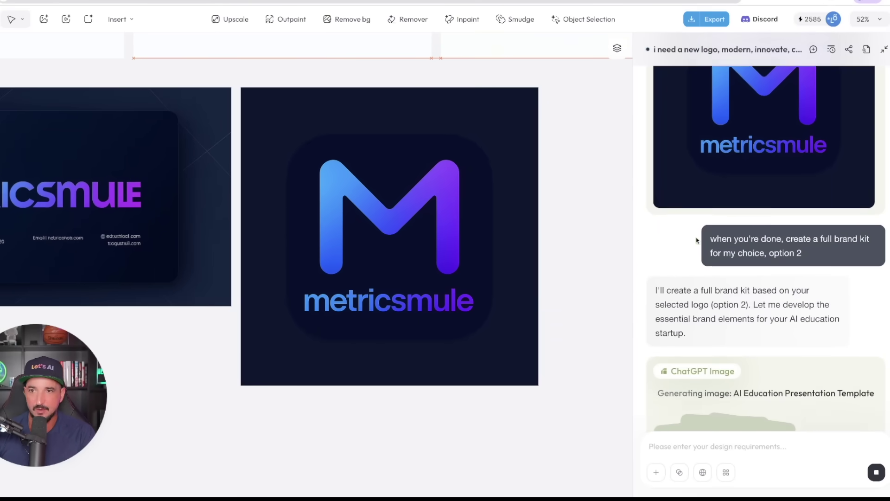
scroll(723, 193, down, 5)
scroll(827, 173, up, 4)
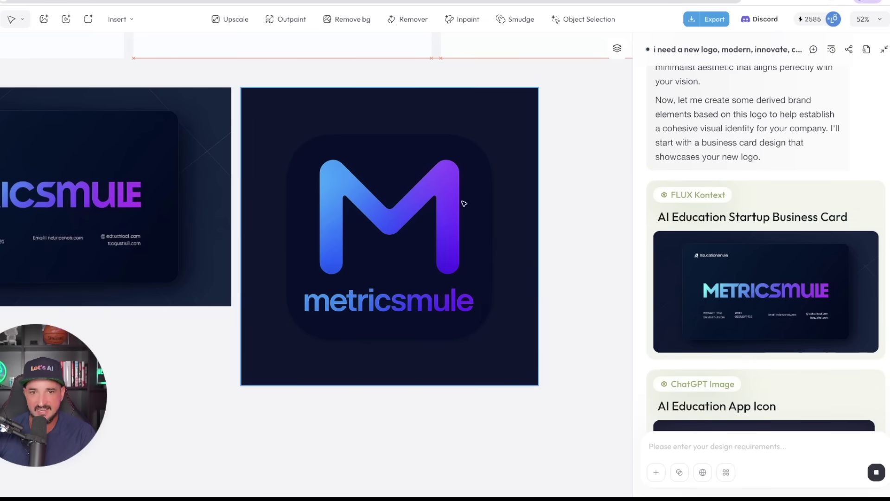
scroll(417, 209, left, 4)
scroll(363, 215, right, 6)
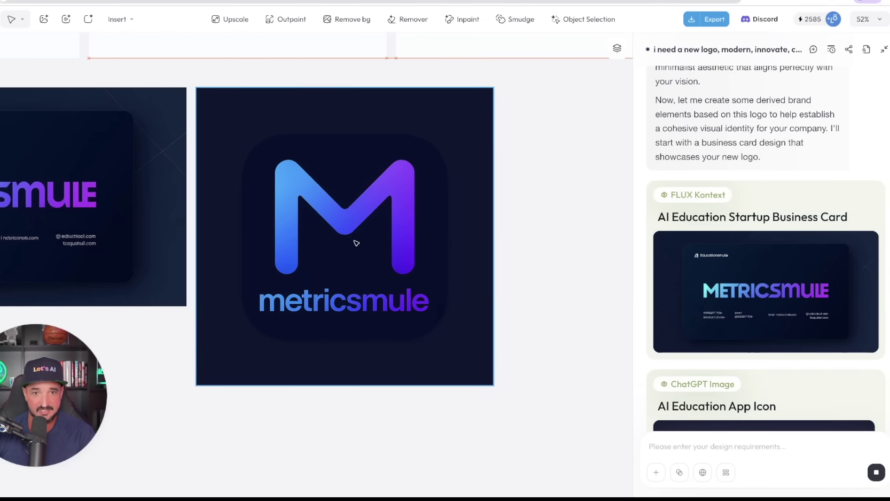
right_click(354, 243)
click(414, 424)
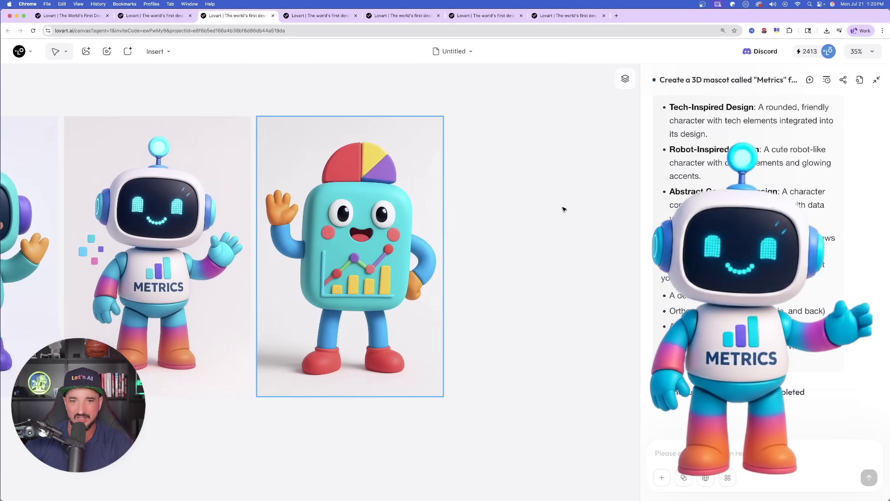
scroll(561, 208, right, 3)
Download the second METRICS robot mascot image, then move to the AI Learn project.
scroll(567, 207, left, 10)
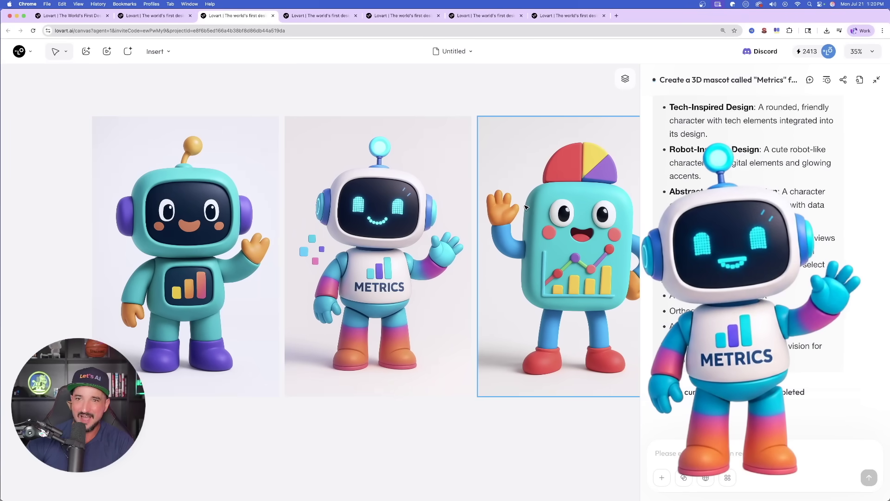
scroll(510, 218, right, 4)
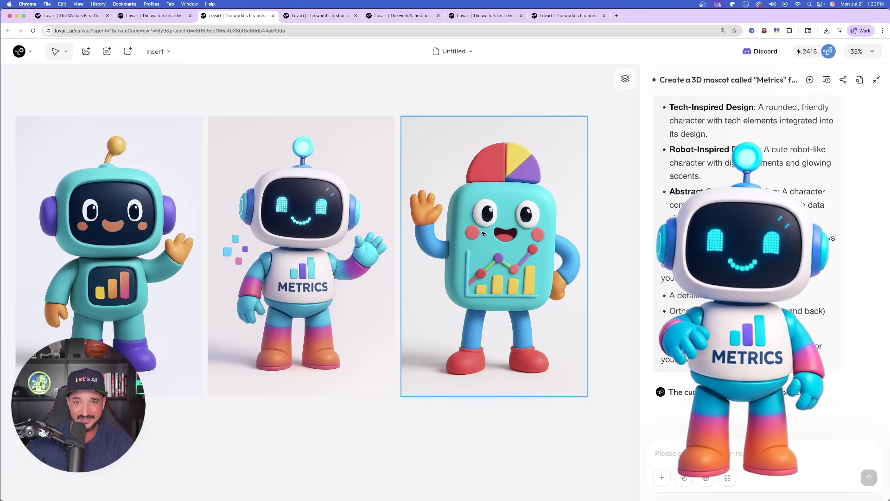
click(349, 255)
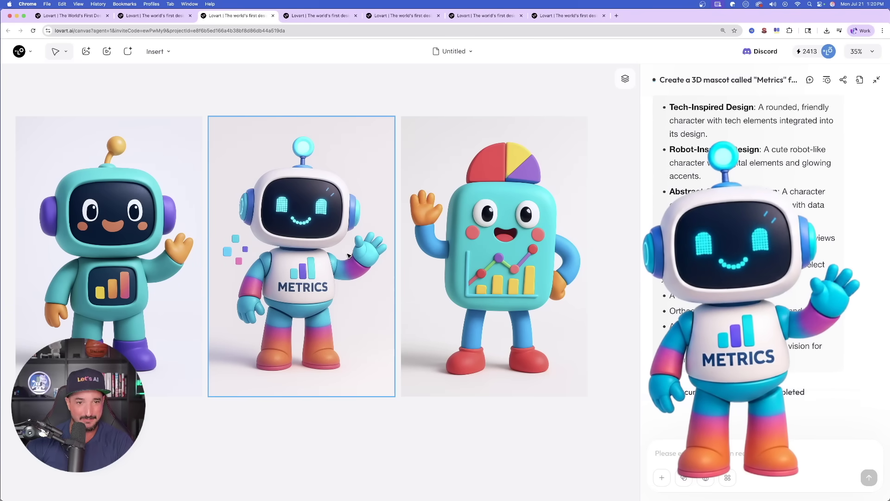
click(349, 255)
right_click(326, 254)
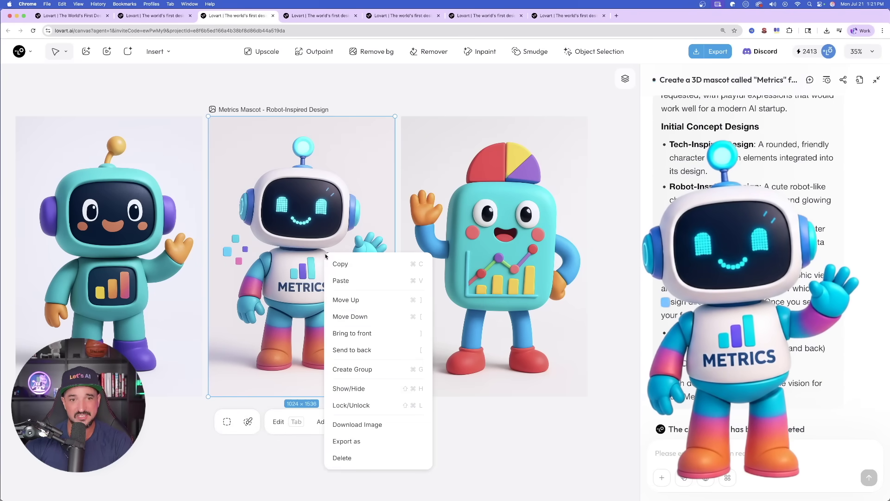
click(356, 424)
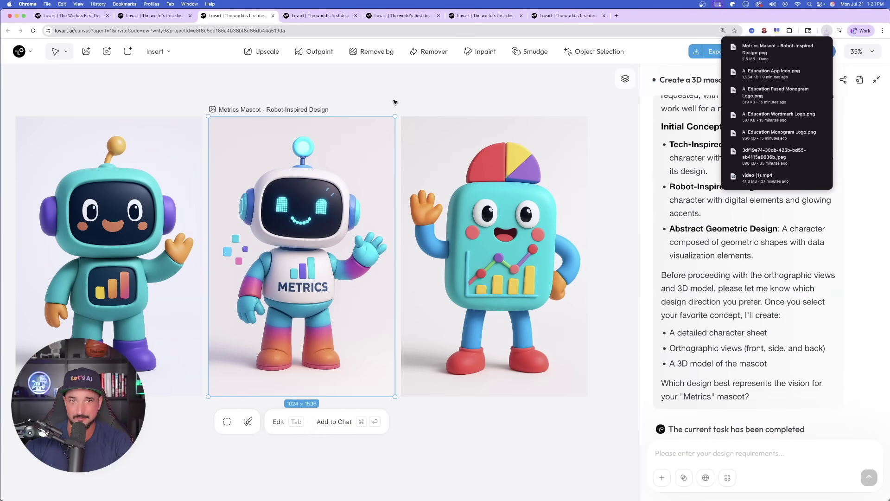
click(313, 17)
Scroll across the AI Learn canvas to inspect the business card, device mockup and app icon.
scroll(497, 252, up, 3)
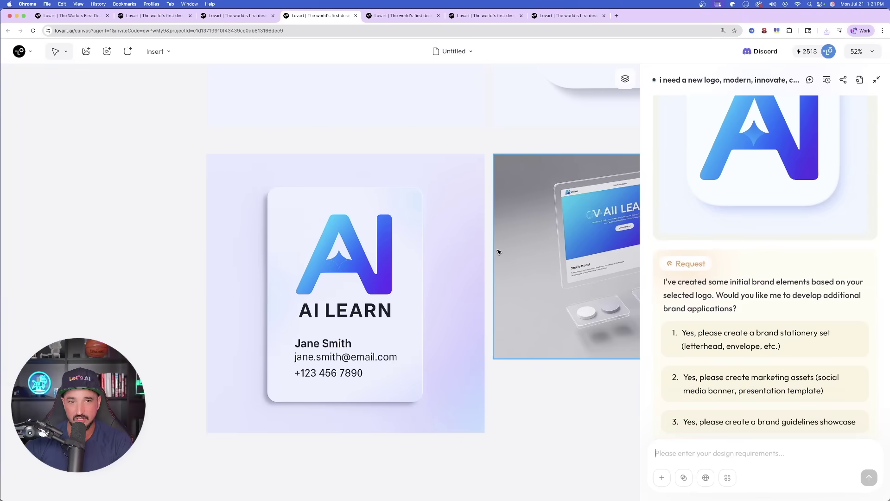
scroll(452, 245, right, 4)
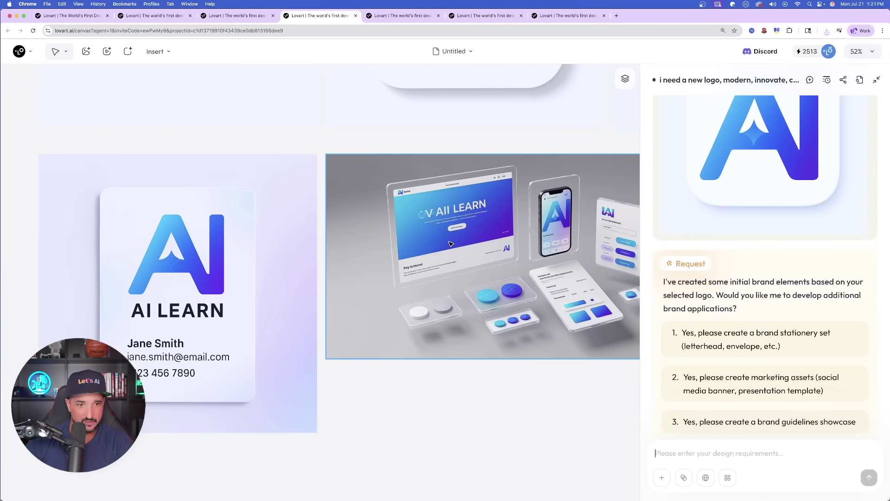
scroll(405, 257, right, 20)
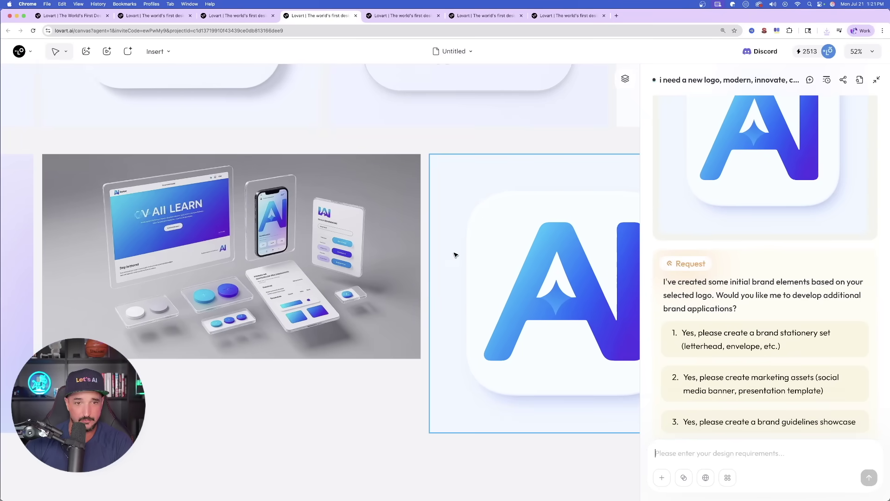
scroll(421, 249, left, 8)
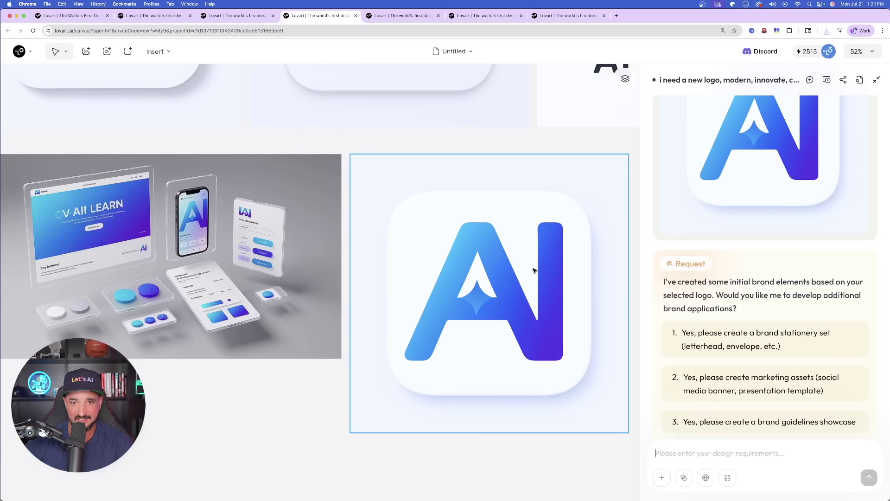
scroll(534, 270, left, 15)
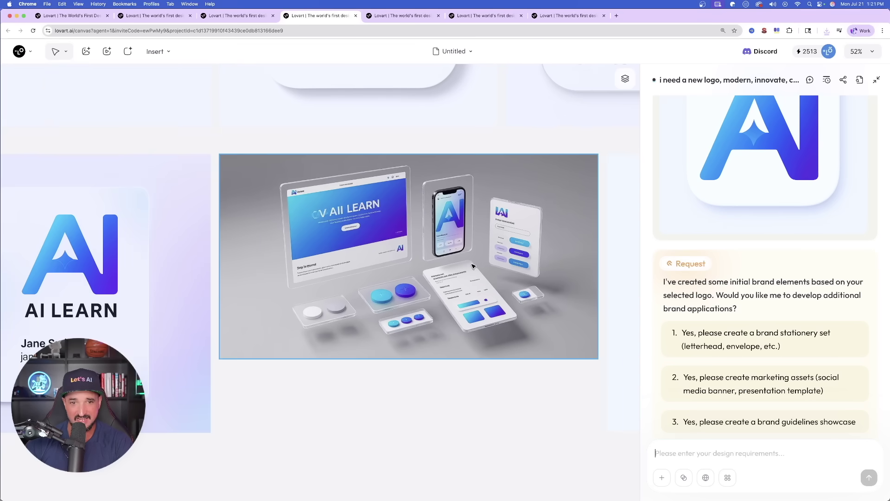
scroll(473, 244, right, 5)
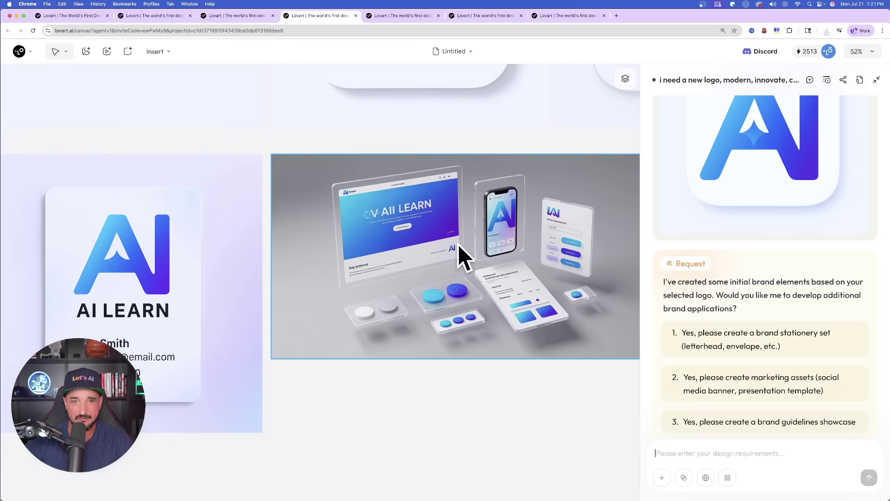
scroll(505, 245, right, 2)
scroll(87, 258, left, 6)
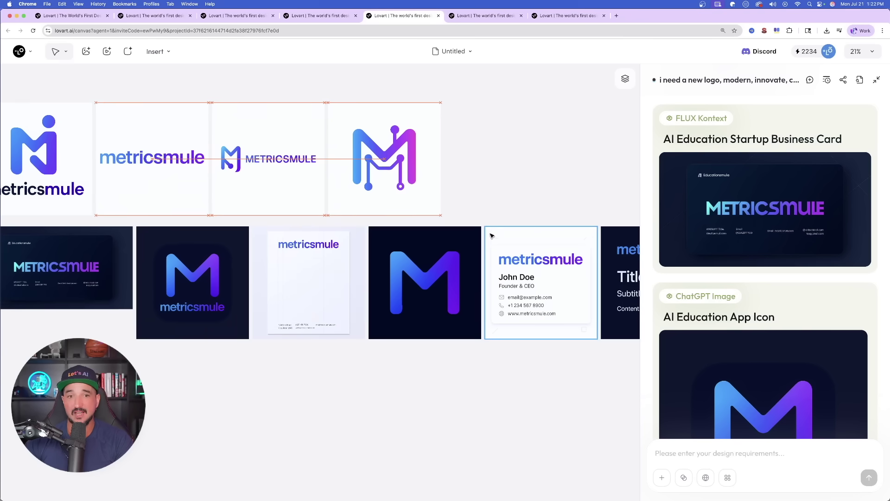
Pan across the metricsmule brand kit and select its brand guidelines sheet.
scroll(494, 237, left, 2)
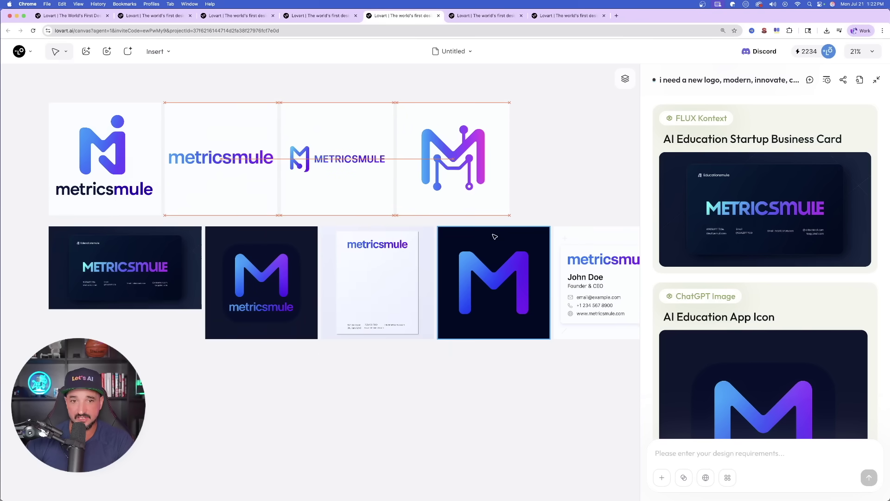
scroll(494, 237, up, 5)
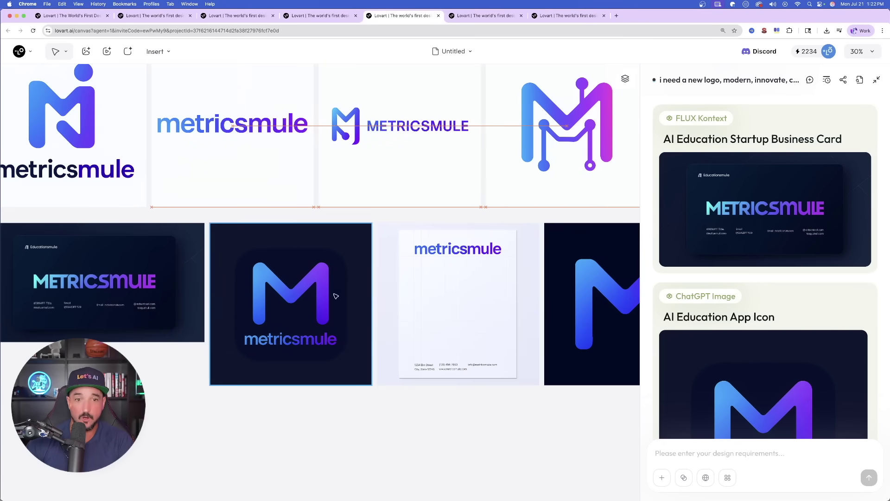
scroll(414, 307, right, 10)
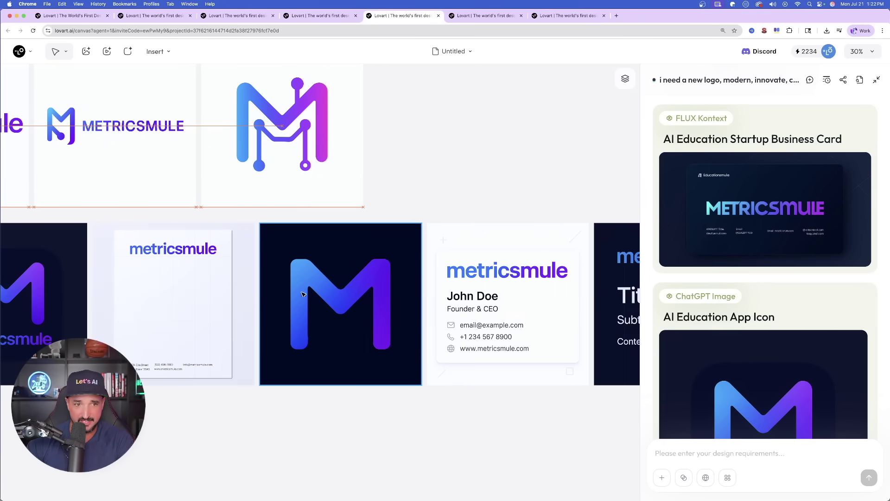
scroll(361, 290, right, 10)
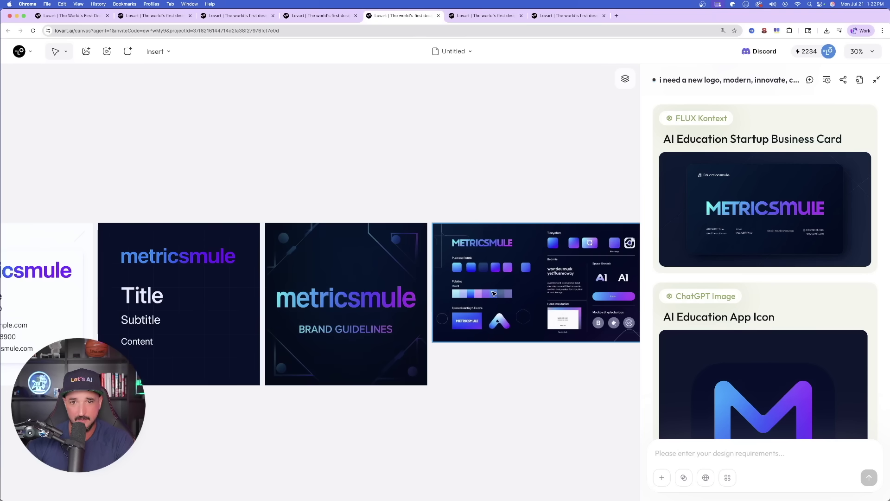
click(325, 277)
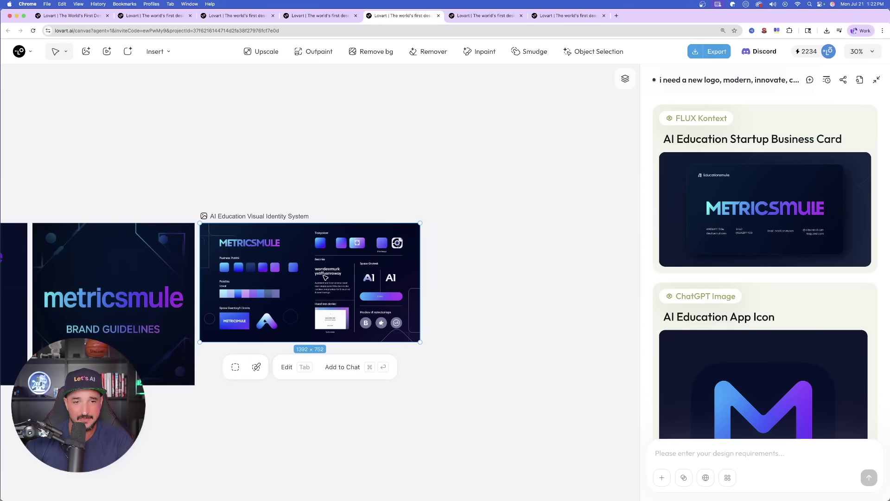
scroll(326, 277, left, 1)
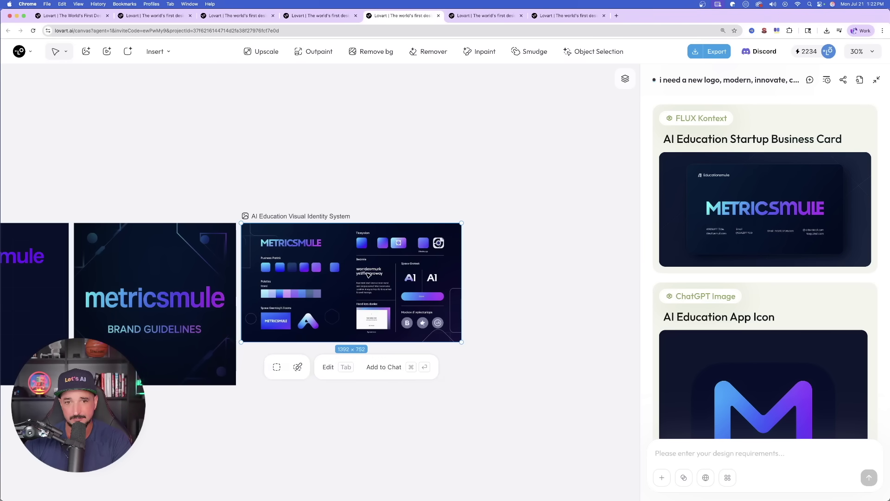
scroll(367, 275, right, 5)
Switch to the Viking music video project and scroll through its canvas and chat.
scroll(751, 265, down, 1)
key(ctrl+Tab)
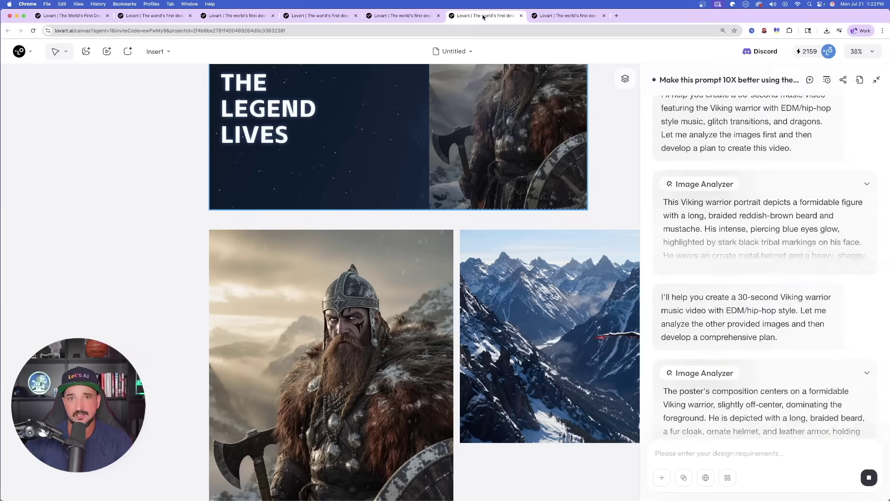
scroll(405, 258, down, 3)
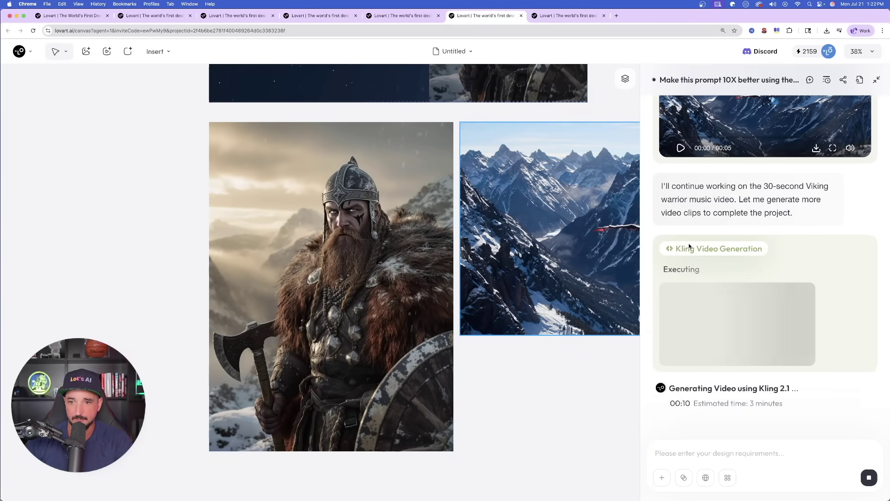
scroll(702, 262, up, 1)
scroll(702, 262, up, 2)
scroll(600, 246, up, 10)
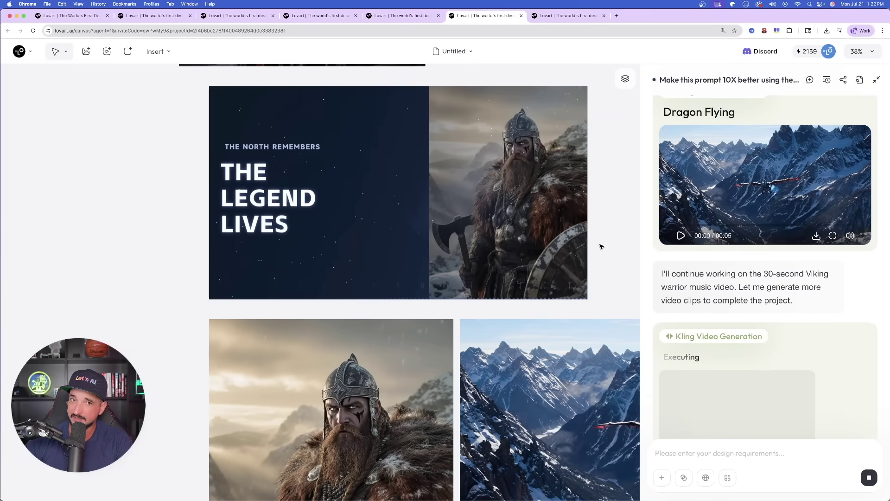